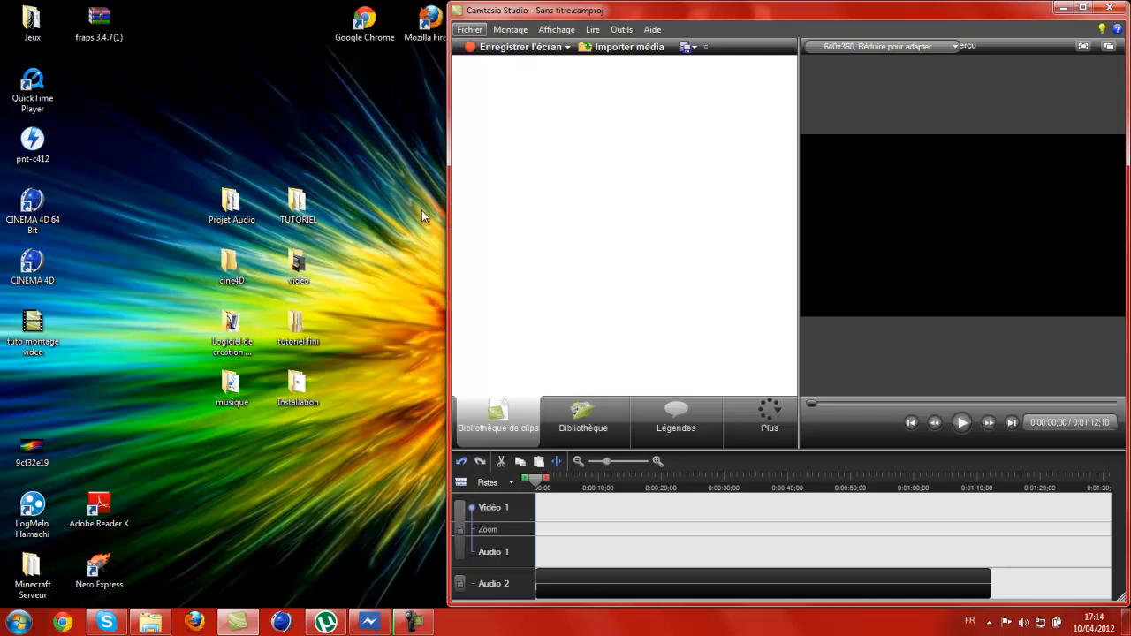
Narrow the Camtasia Studio window to uncover more of the desktop.
drag(448, 243, 506, 265)
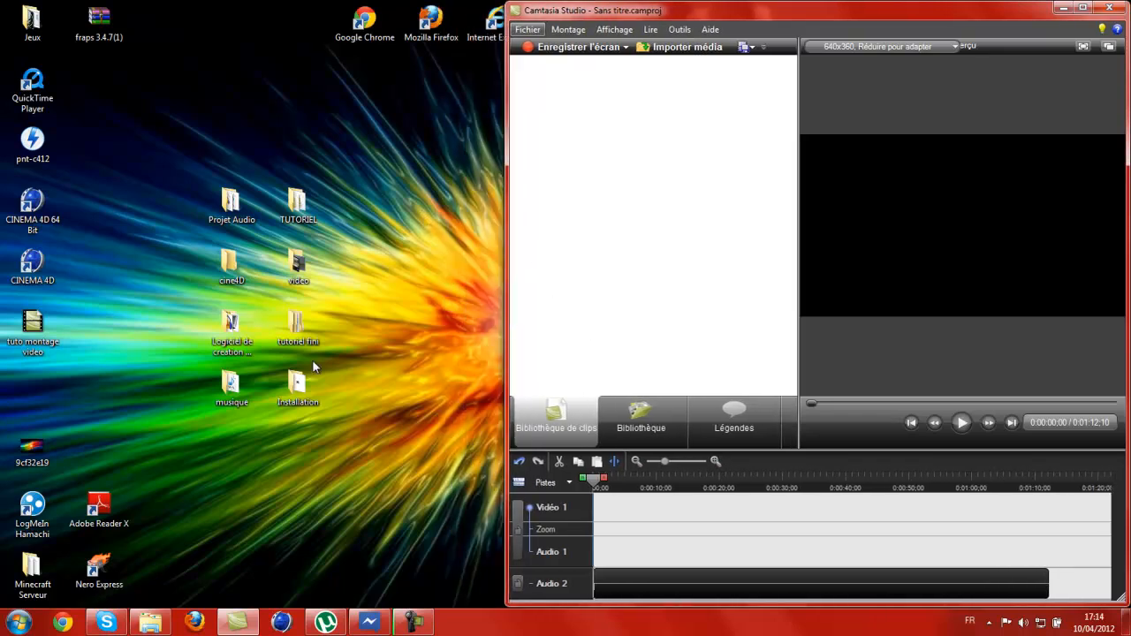
click(26, 265)
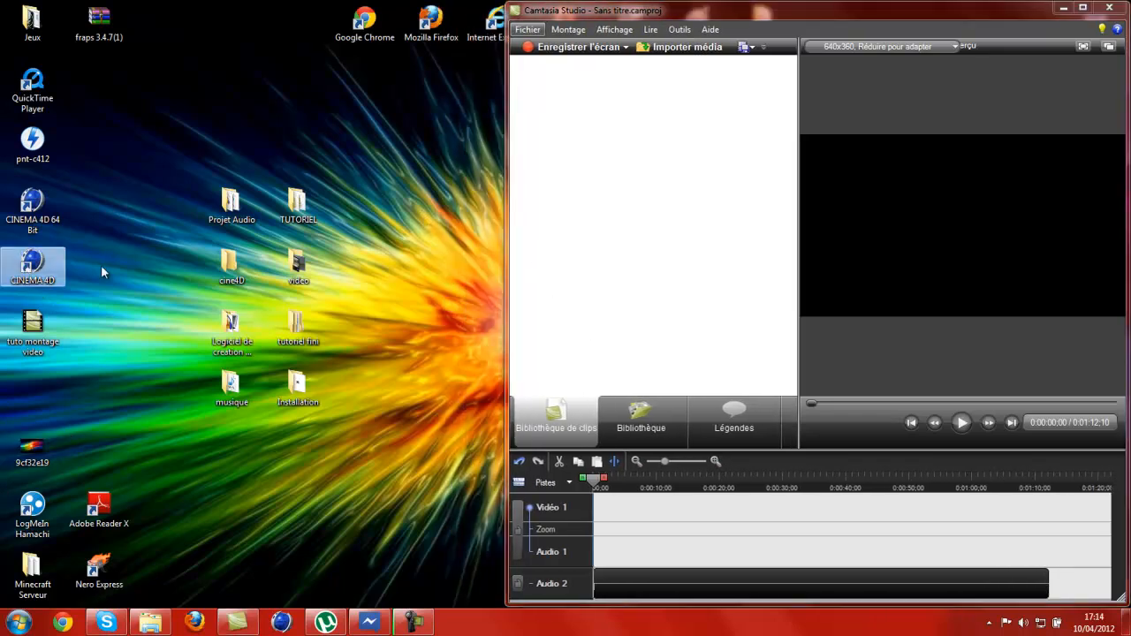
drag(214, 280, 309, 265)
drag(168, 208, 297, 298)
click(406, 262)
click(236, 205)
Import the NOUVELLE INTRO video from the cine4D desktop folder into the clip bin and close the folder.
double_click(226, 265)
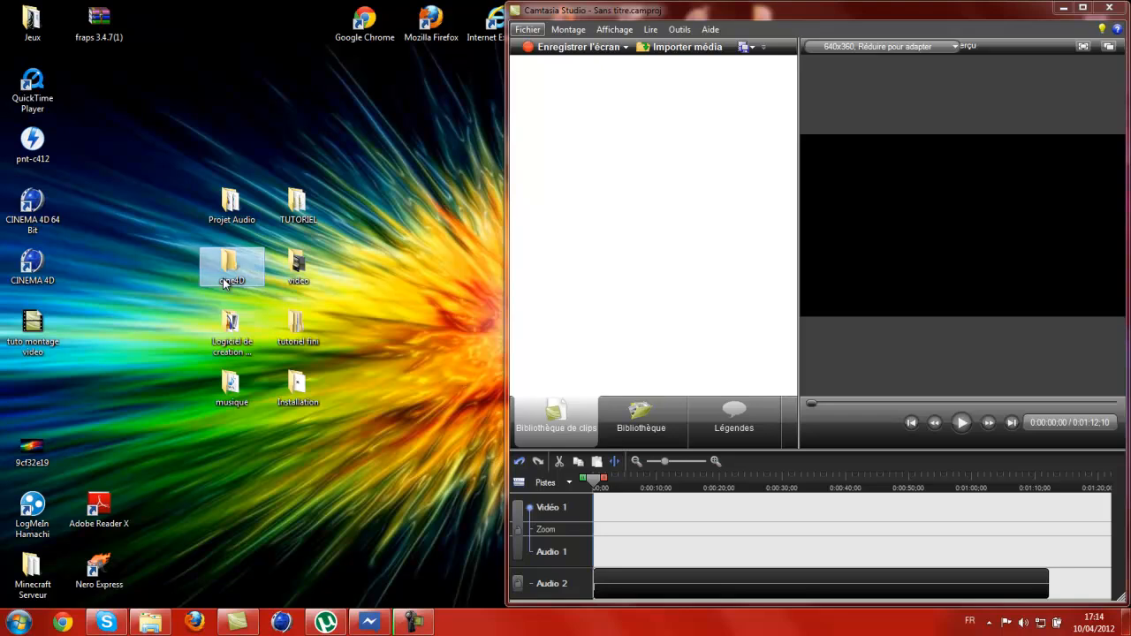
scroll(632, 159, down, 3)
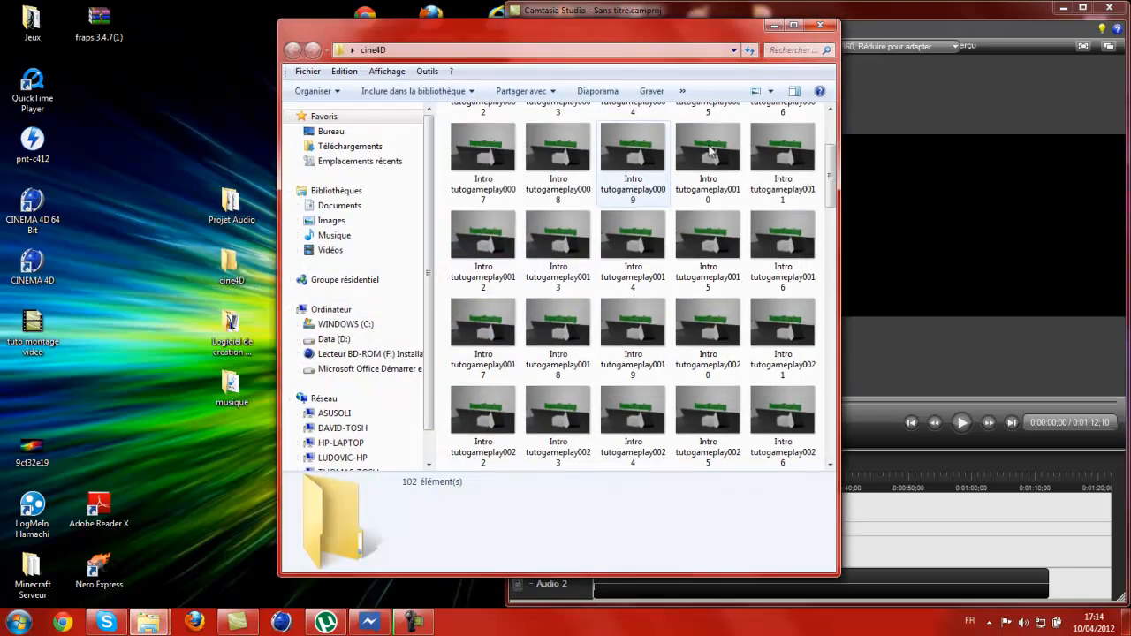
drag(828, 203, 825, 460)
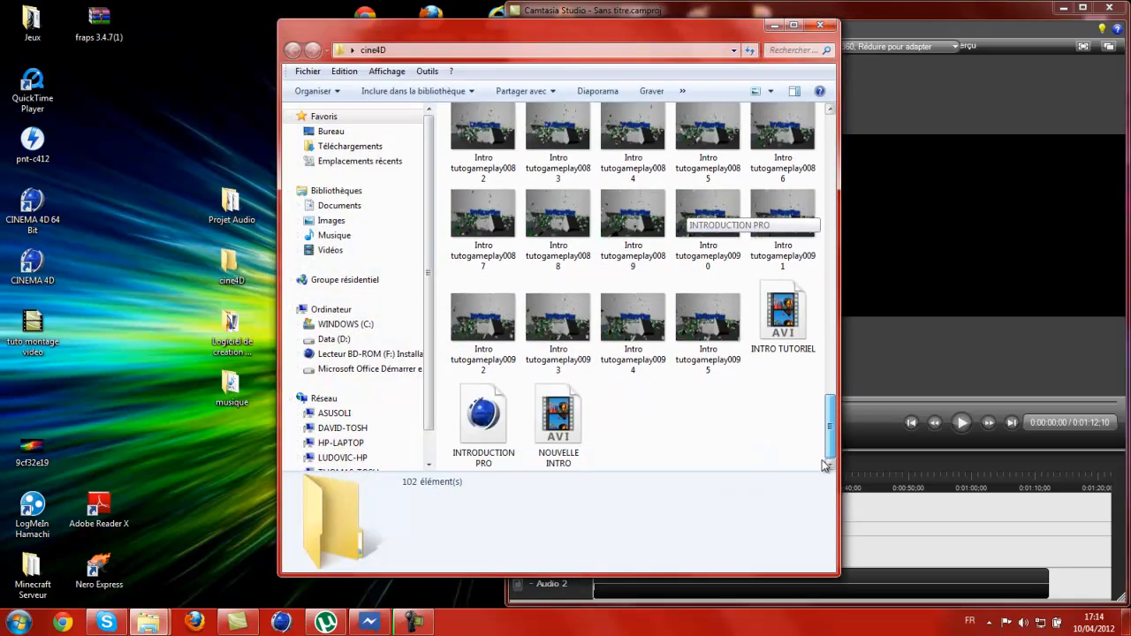
drag(704, 21, 340, 5)
drag(195, 397, 609, 155)
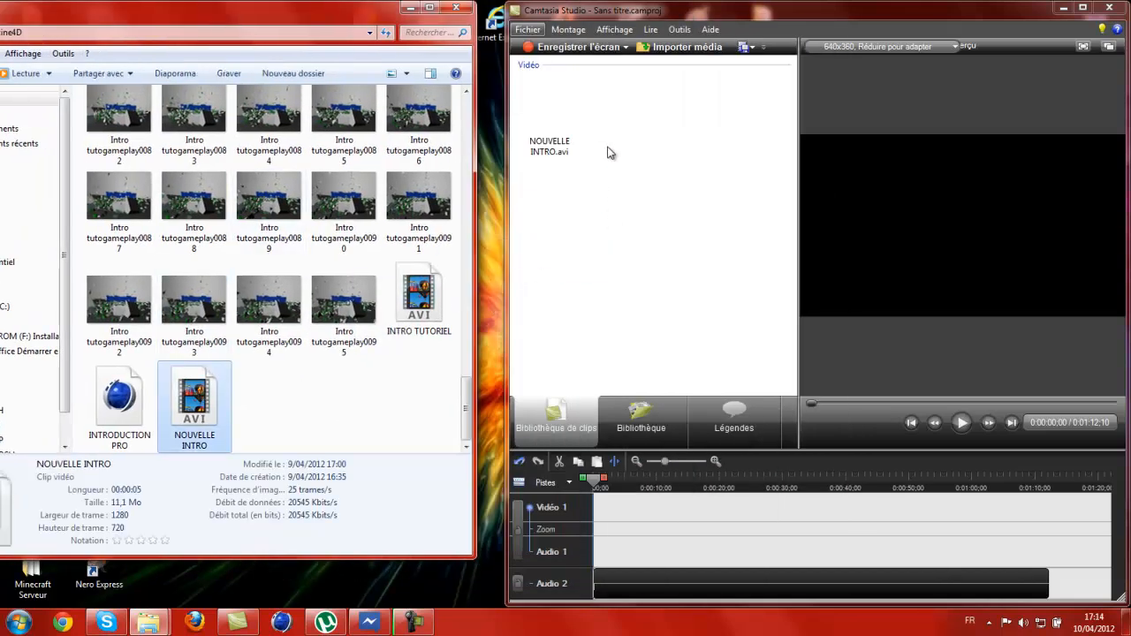
click(457, 8)
Place NOUVELLE INTRO.avi at the start of the Vidéo 1 track and remove the existing clip from Audio 2.
drag(549, 110, 603, 519)
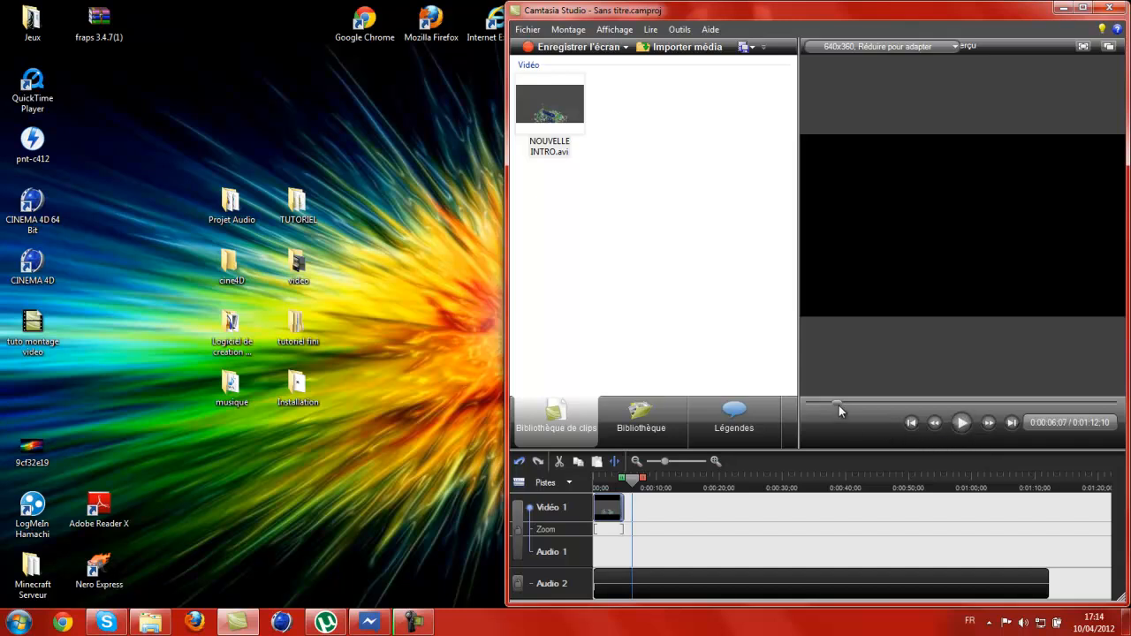
right_click(671, 576)
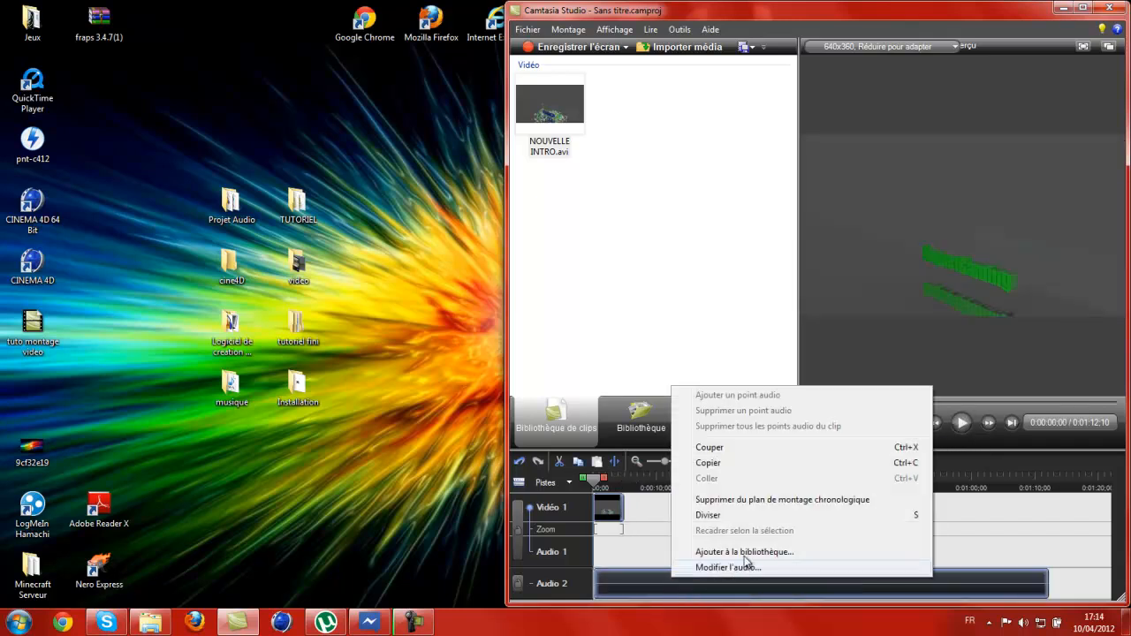
click(756, 500)
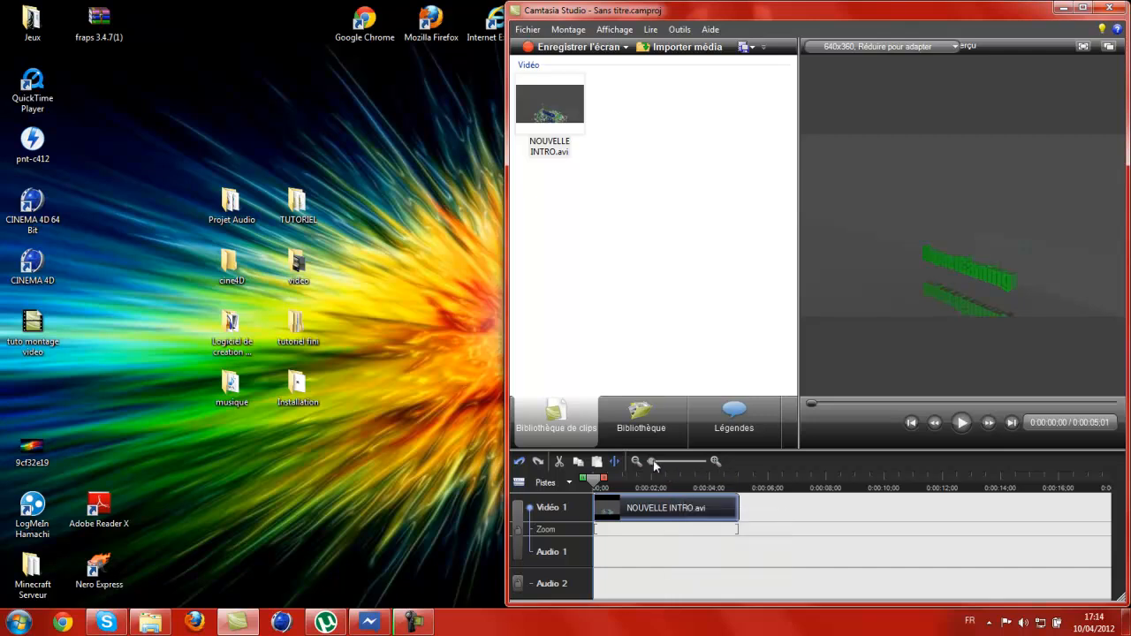
Launch Audacity from the Logiciel de creation de video folder and dismiss its welcome message.
double_click(230, 329)
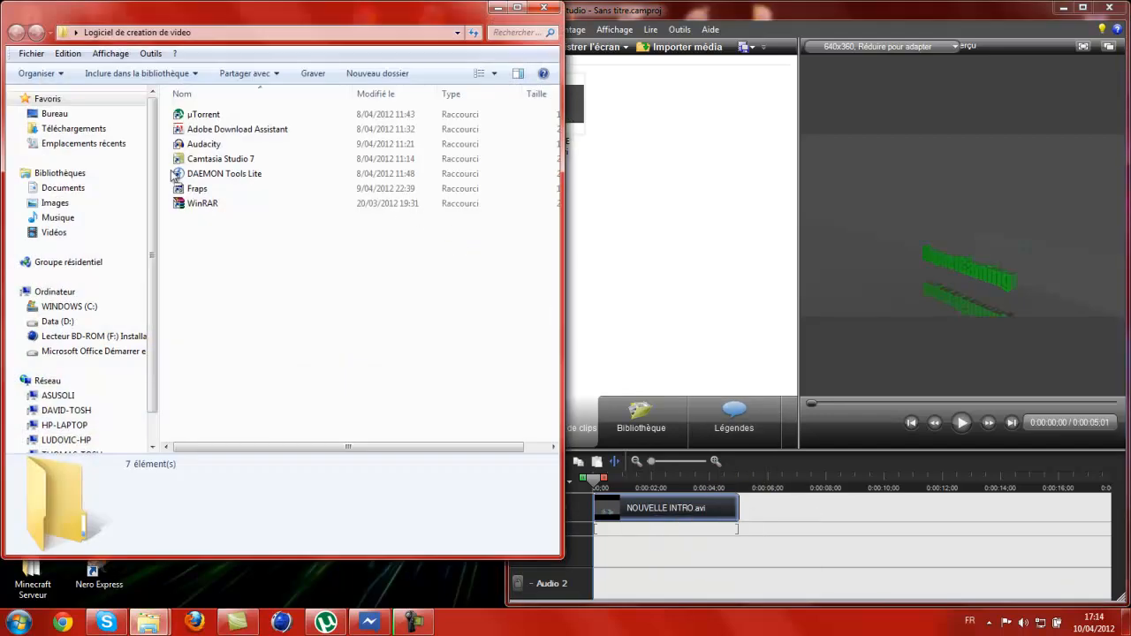
double_click(208, 145)
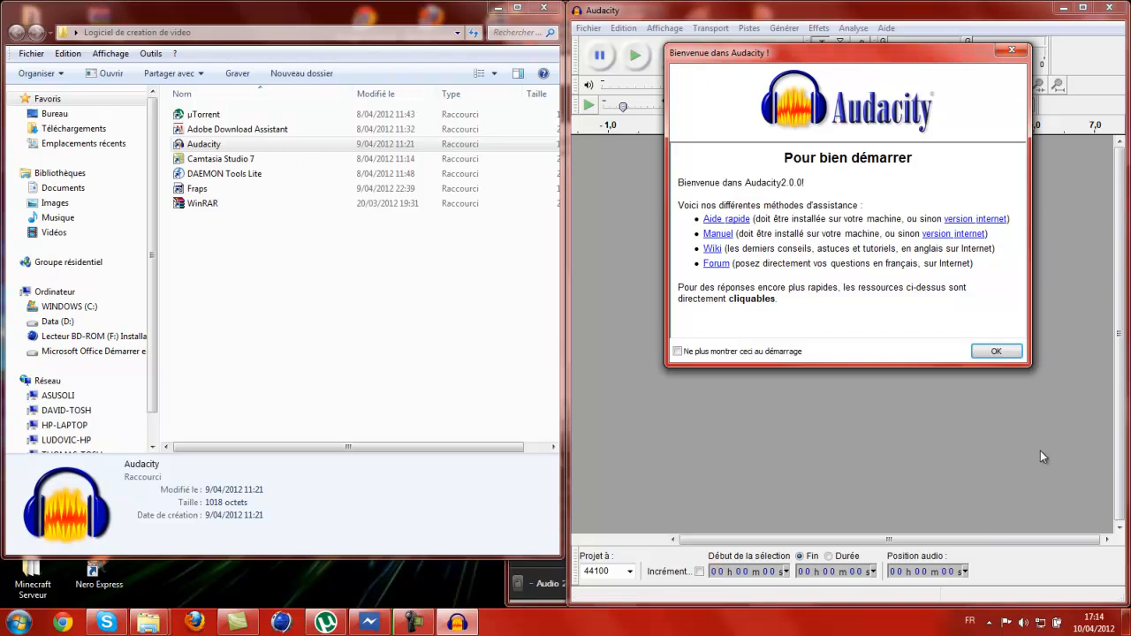
click(979, 354)
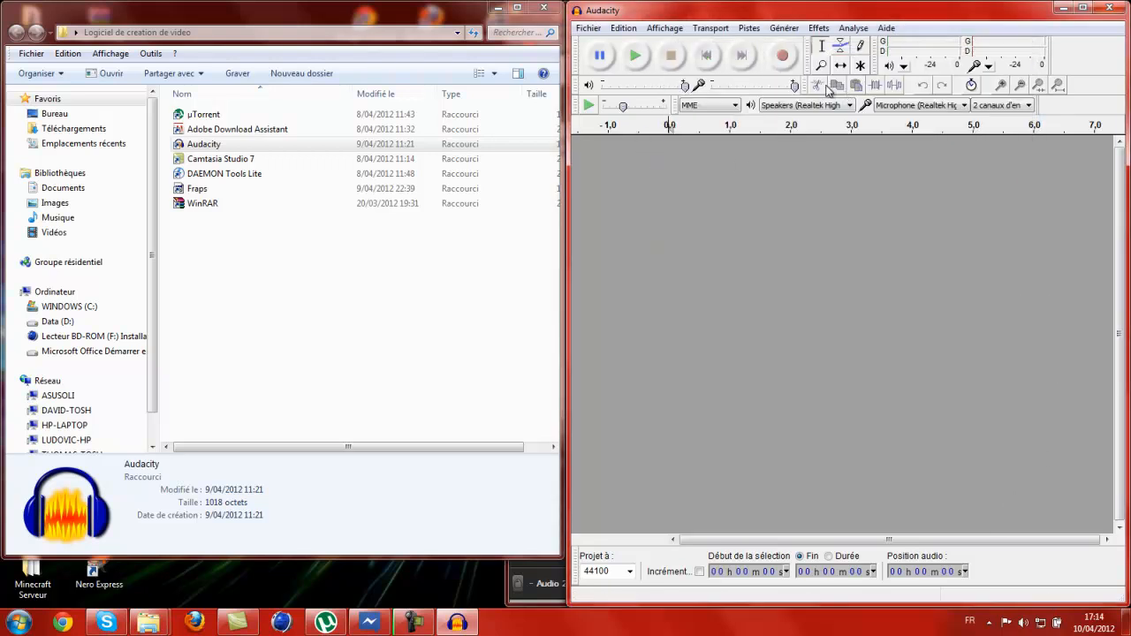
Load the MP3 from the musique desktop folder into Audacity as a new track.
drag(473, 13, 472, 455)
double_click(233, 389)
click(202, 115)
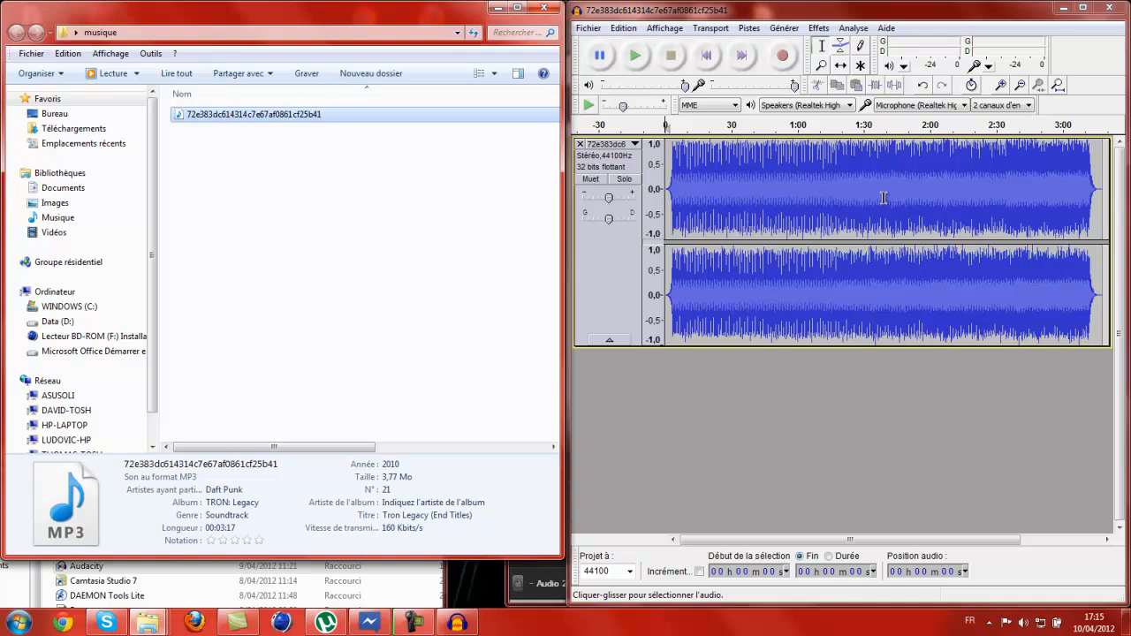
Cut away the unwanted parts of the audio track in Audacity, leaving only a few seconds of music.
drag(852, 199, 1108, 201)
click(820, 86)
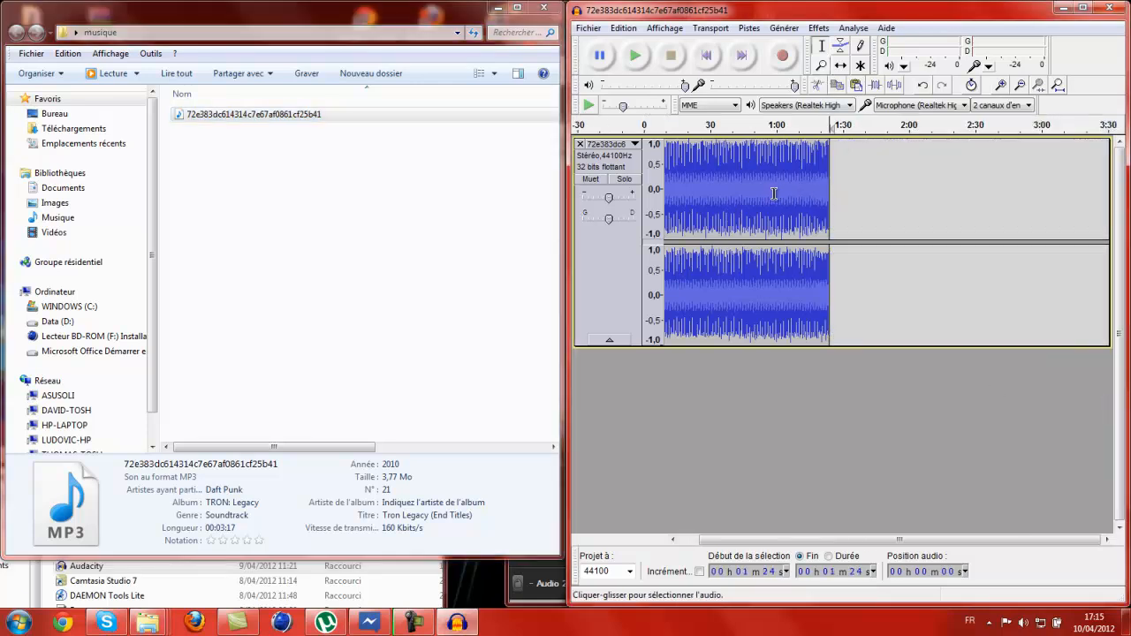
drag(775, 189, 583, 127)
click(818, 86)
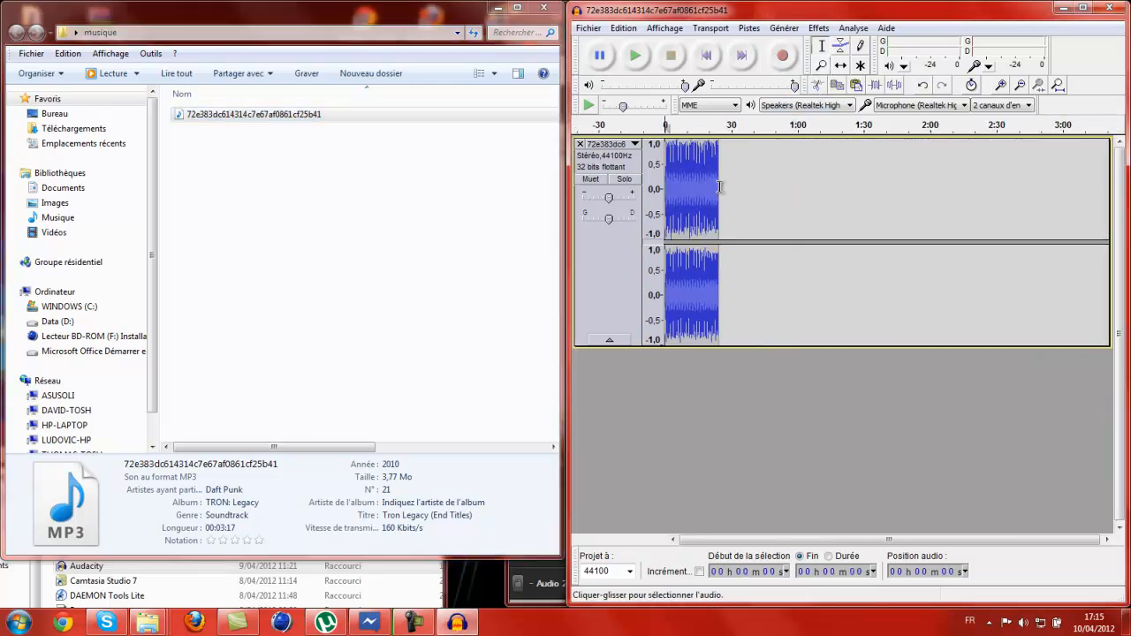
click(817, 85)
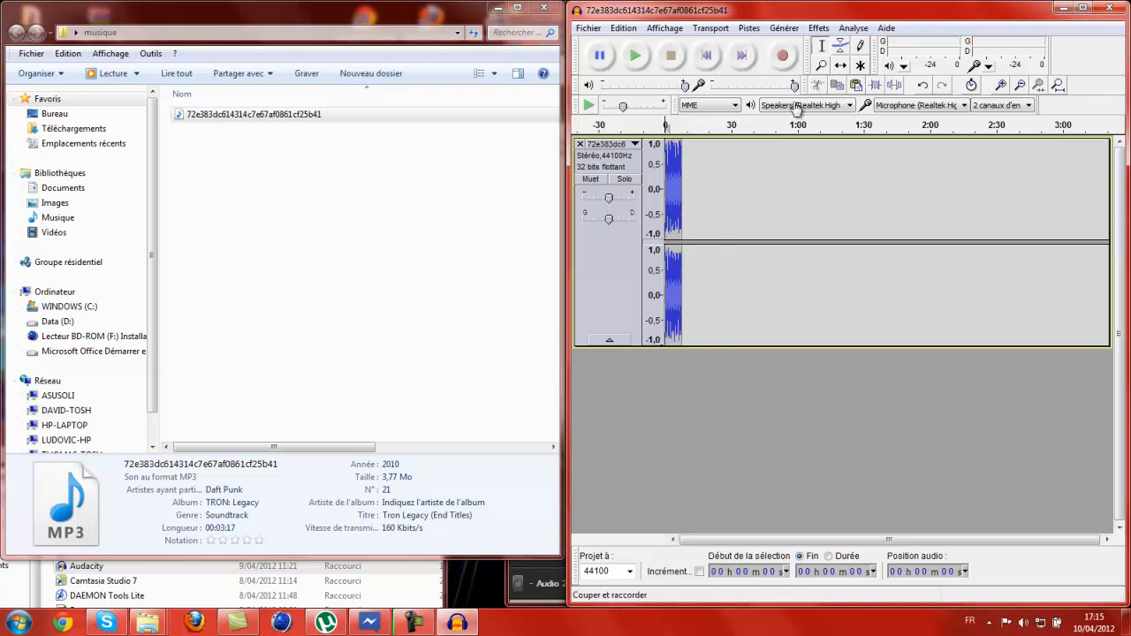
Switch to Camtasia Studio and examine the intro clip's length on the timeline.
click(518, 596)
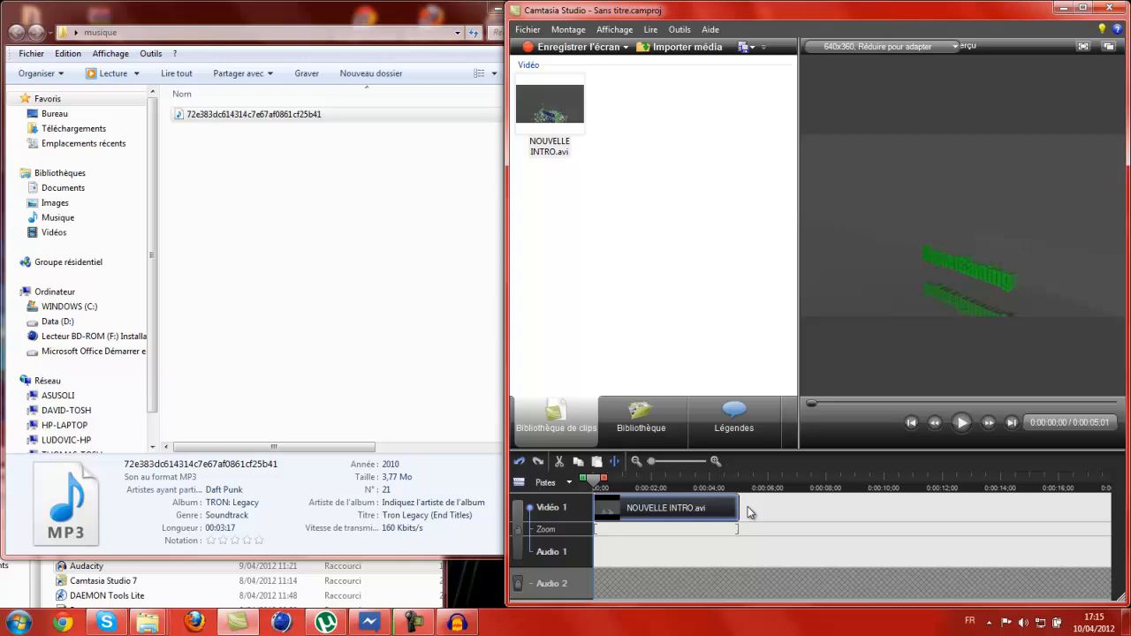
click(683, 460)
click(682, 462)
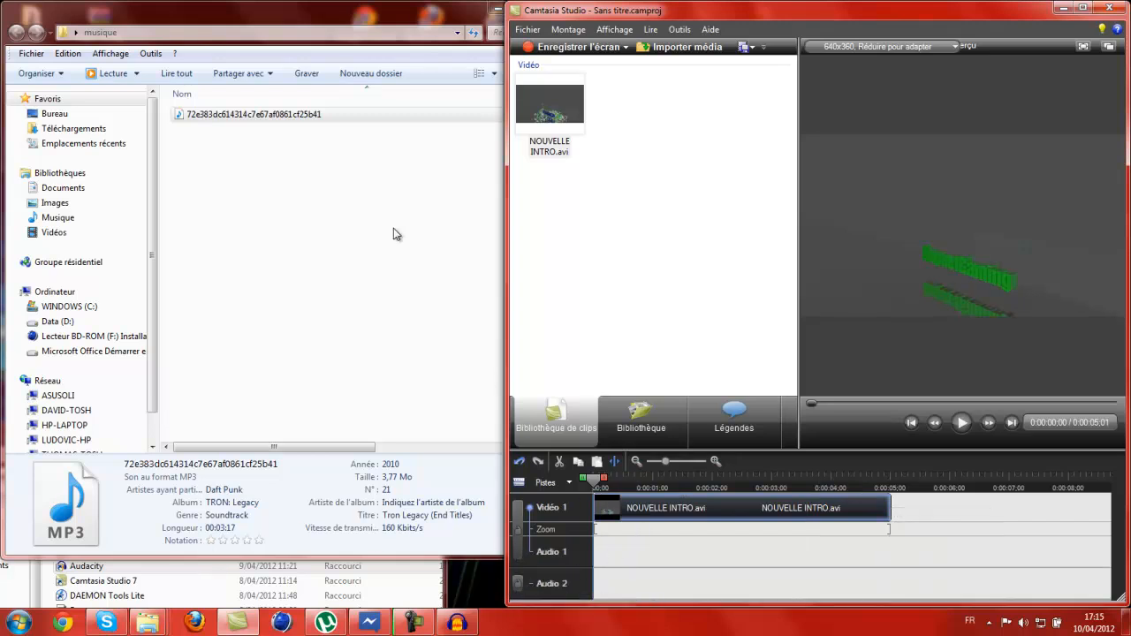
Quit Audacity without saving the changes and close the musique and Logiciel de creation de video folders.
click(456, 622)
click(1122, 9)
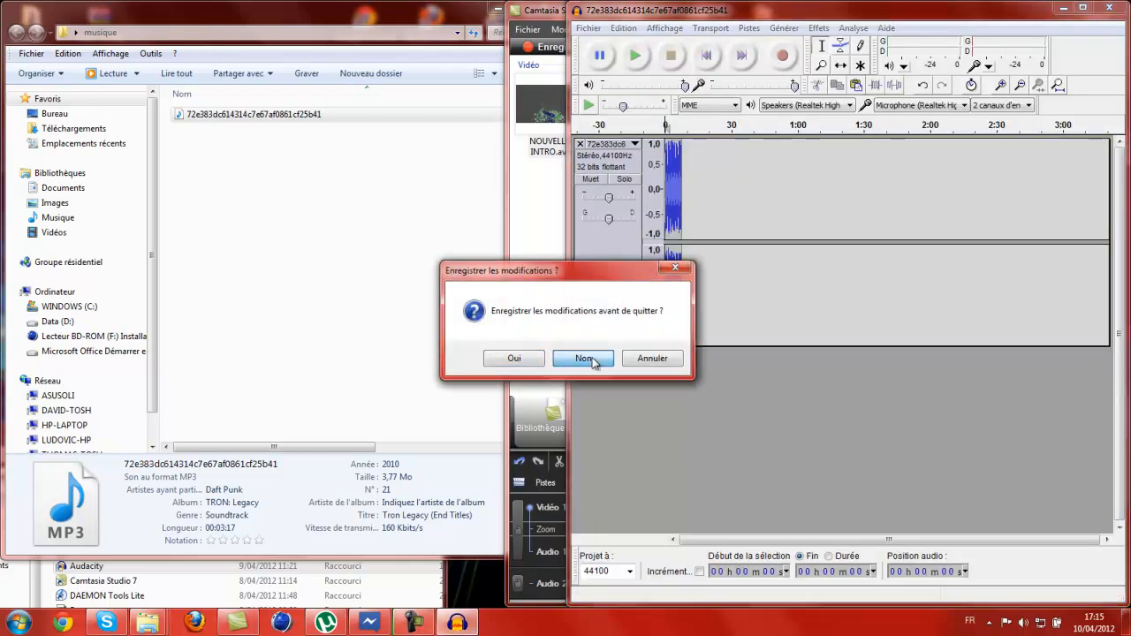
click(584, 358)
click(544, 7)
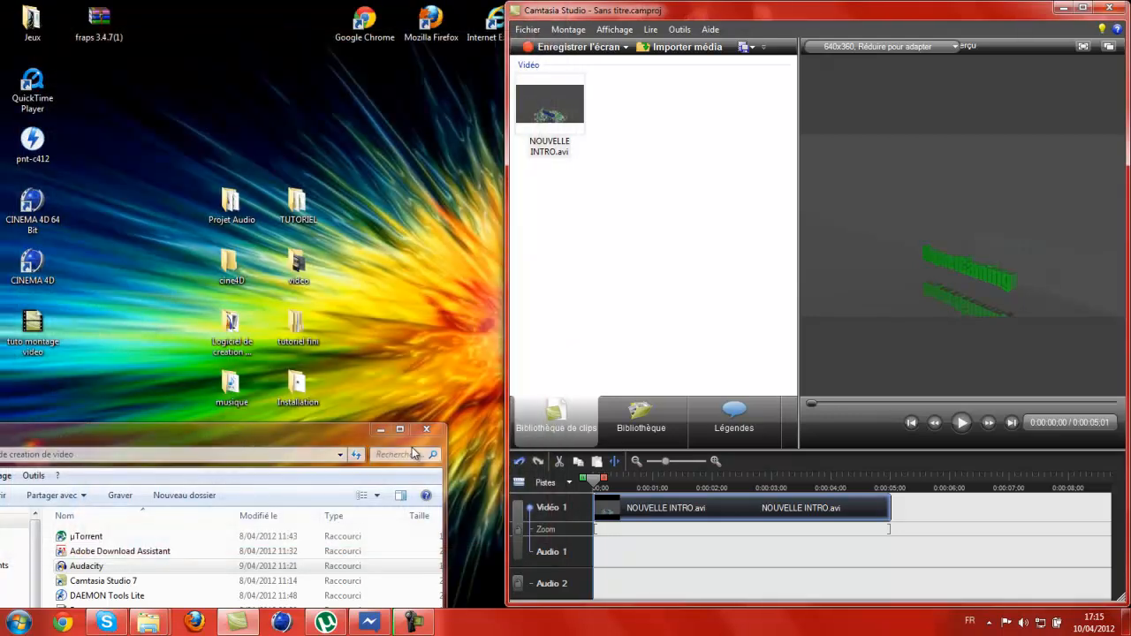
click(235, 208)
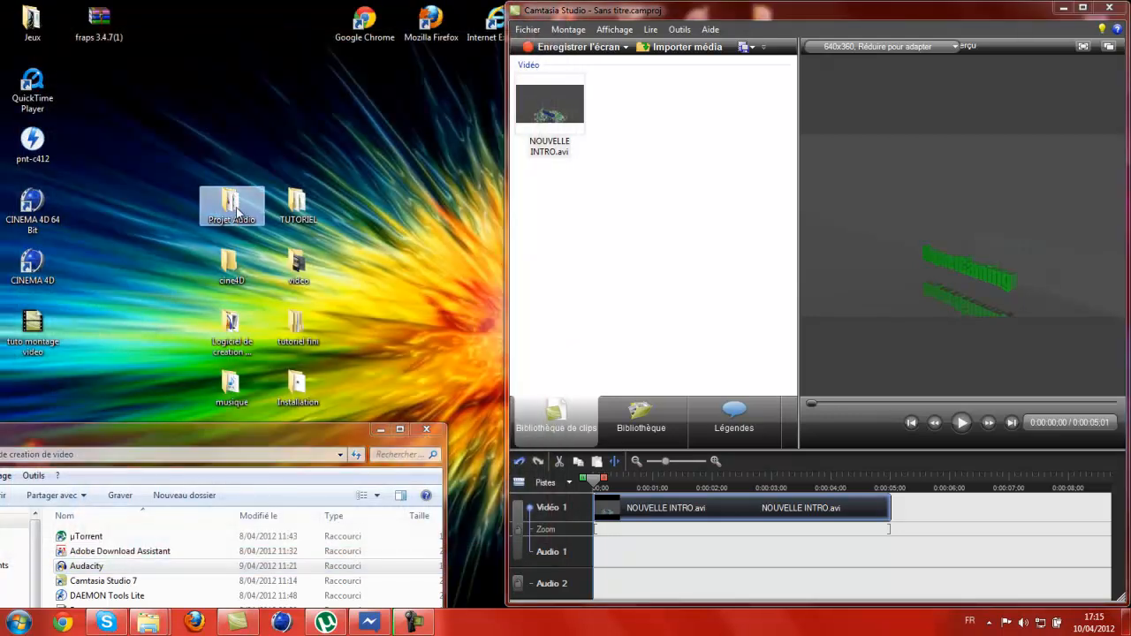
click(426, 430)
Import the MP3 from the Projet Audio desktop folder and place it at the start of the Audio 2 track.
double_click(235, 212)
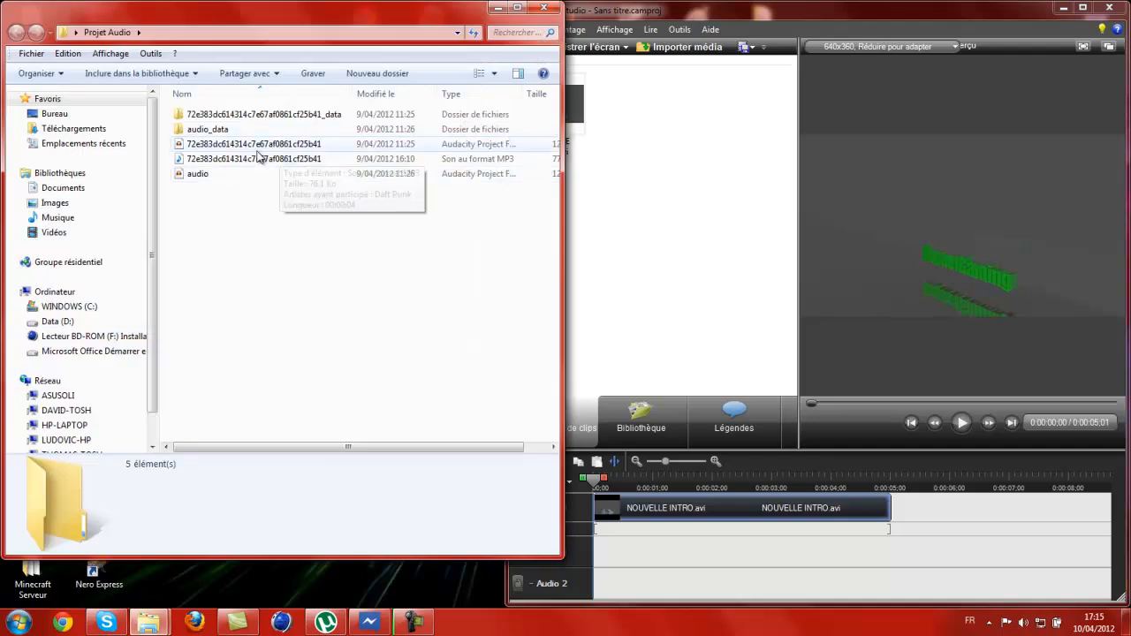
drag(256, 158, 629, 226)
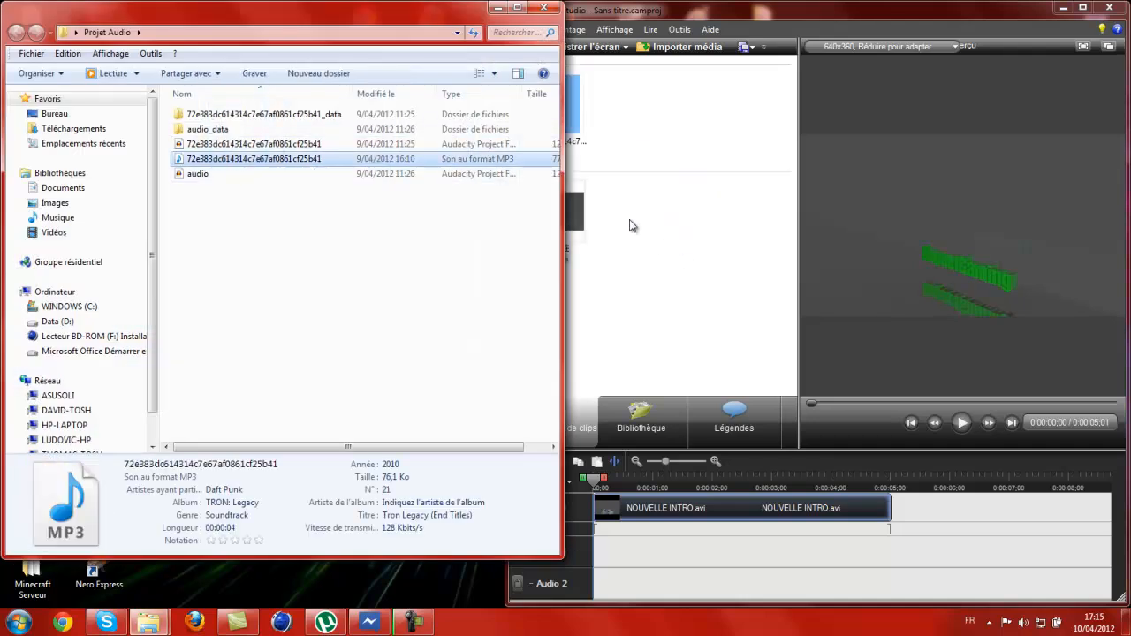
click(498, 8)
drag(547, 117, 599, 590)
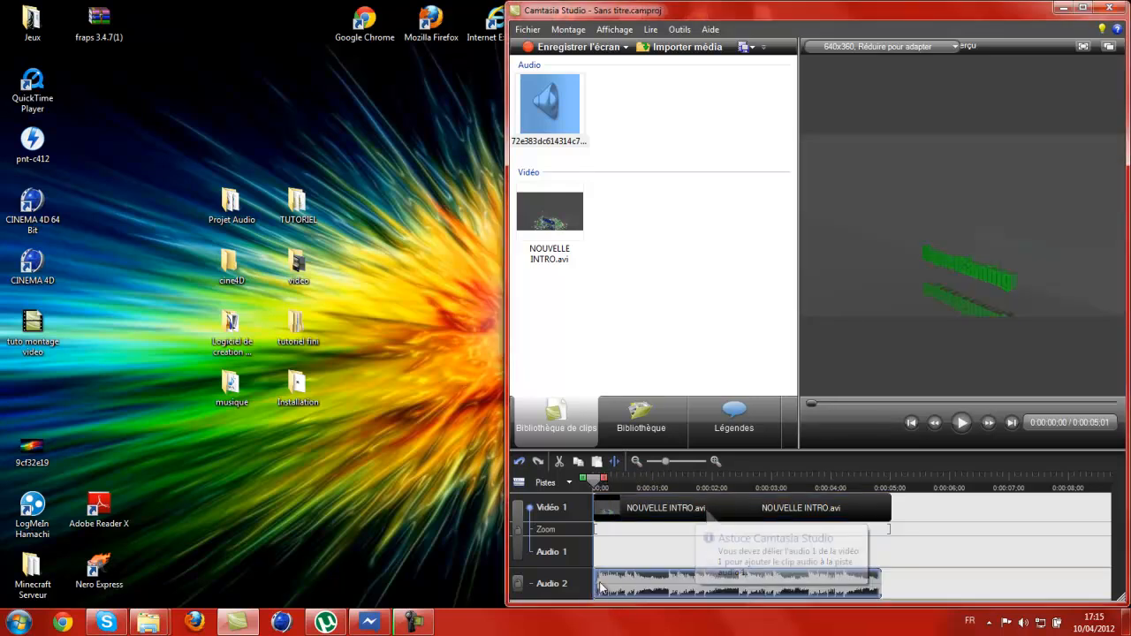
Play the intro with its music in the preview and pause it.
click(963, 424)
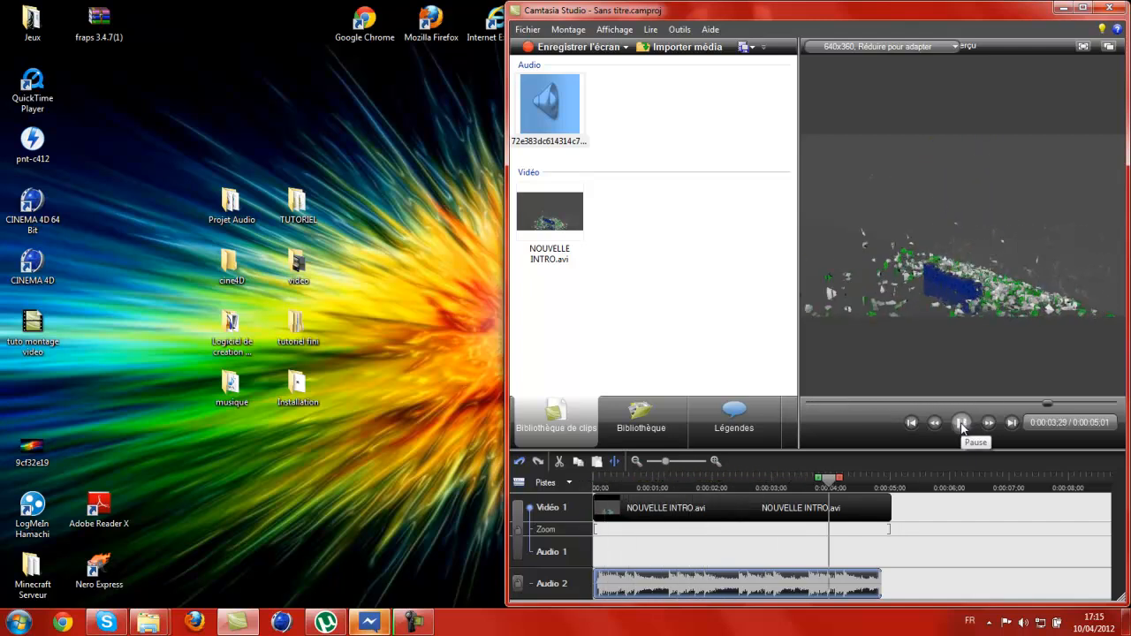
click(963, 424)
click(963, 424)
Open the video desktop folder and move its window clear of the Camtasia Studio clip bin.
mouse_move(580, 93)
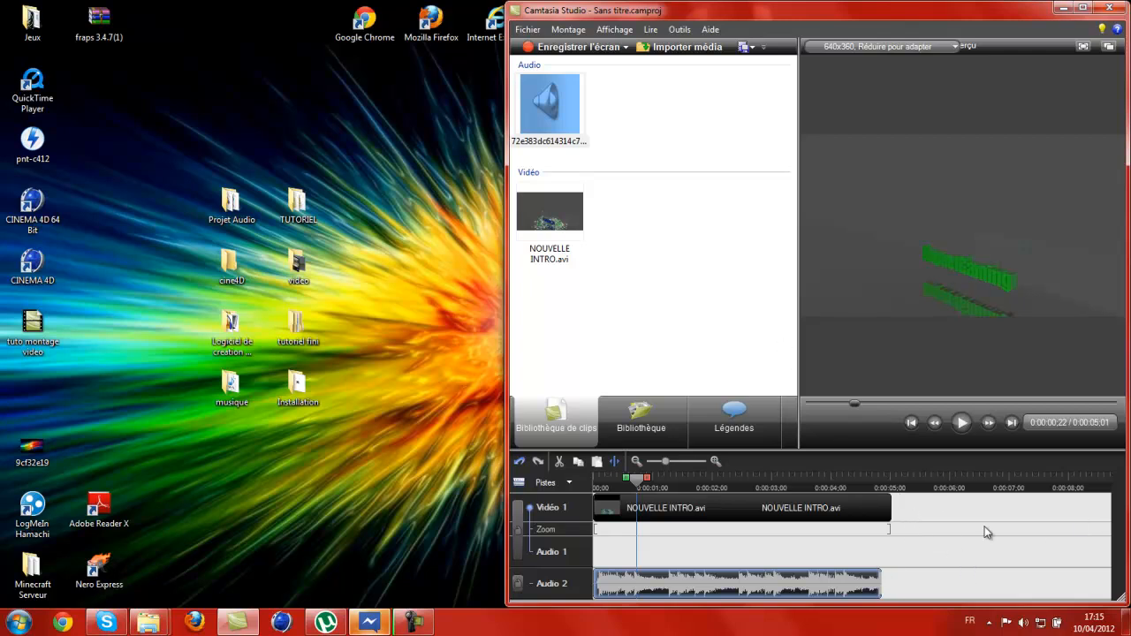
double_click(306, 275)
drag(601, 11, 37, 35)
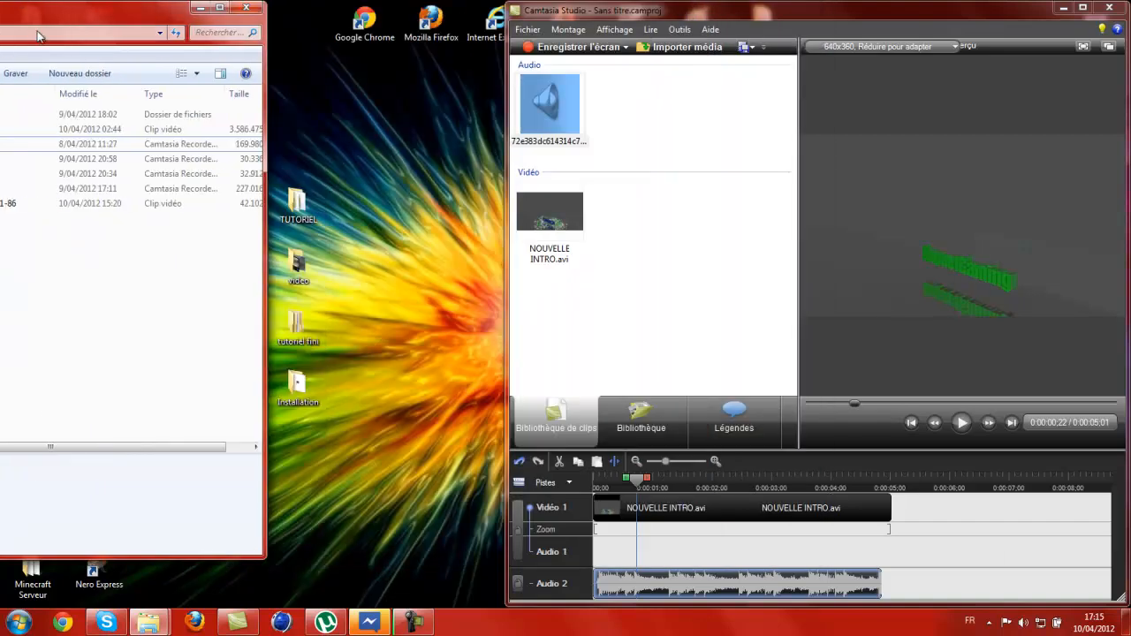
drag(97, 144, 667, 264)
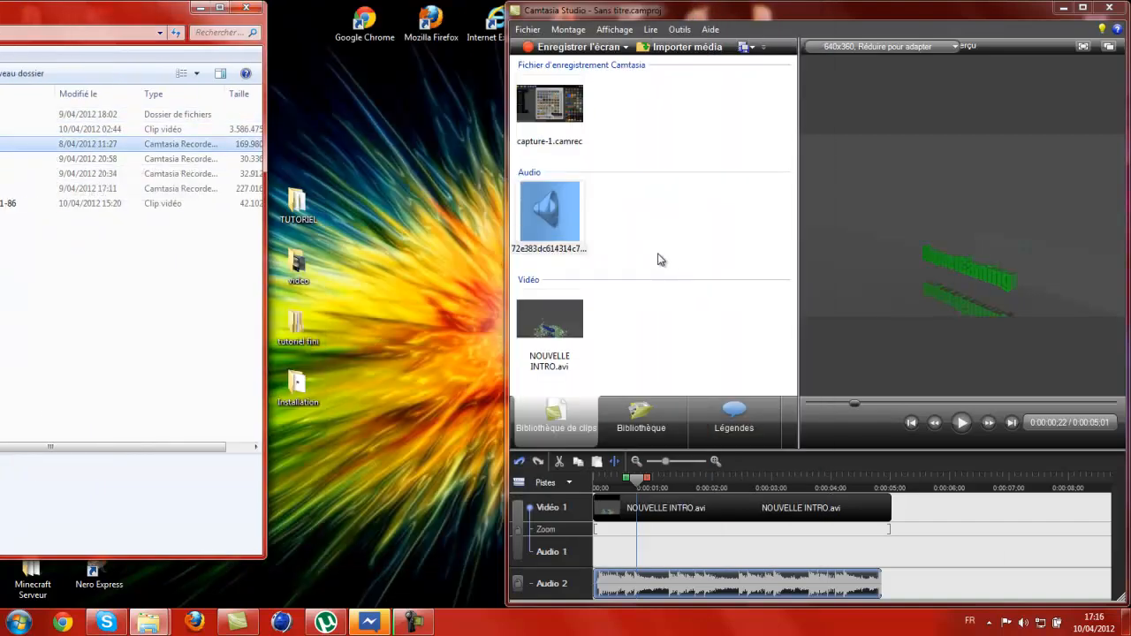
right_click(551, 101)
click(622, 144)
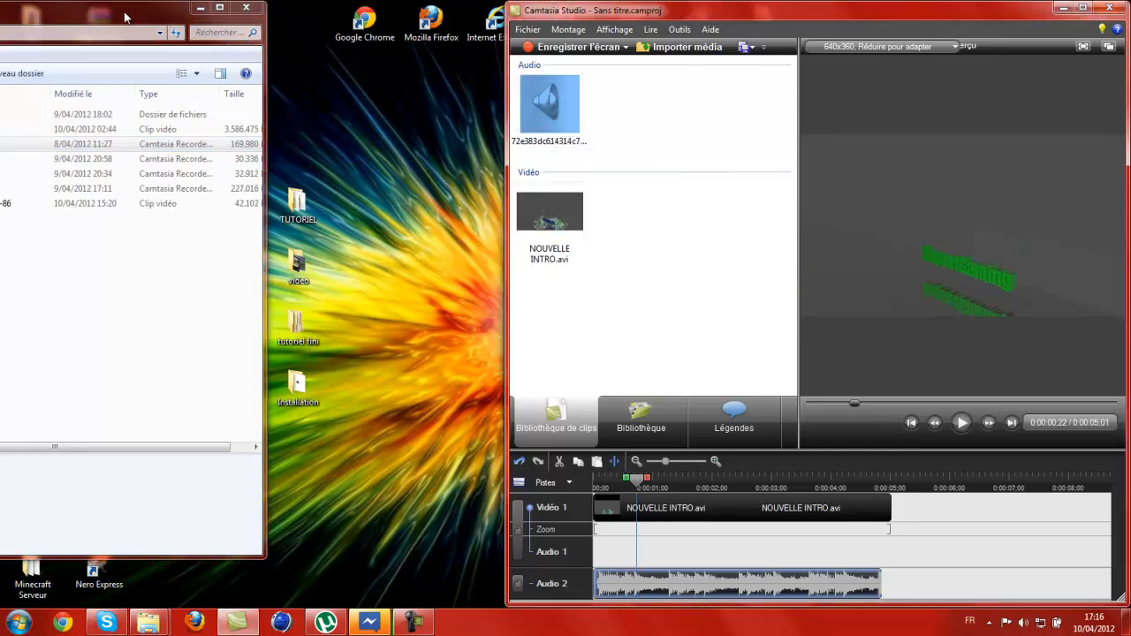
drag(125, 14, 1, 28)
drag(234, 130, 676, 264)
click(702, 256)
drag(549, 212, 897, 512)
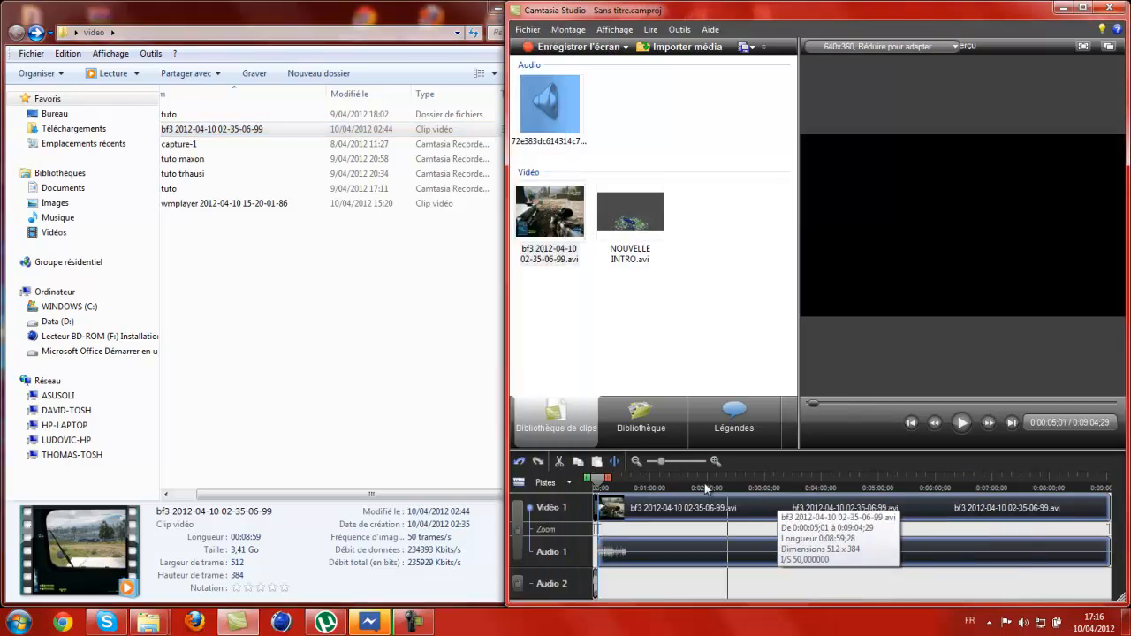
Preview the transition from the intro to the bf3 clip and return the playhead to the timeline's start.
drag(605, 482, 593, 483)
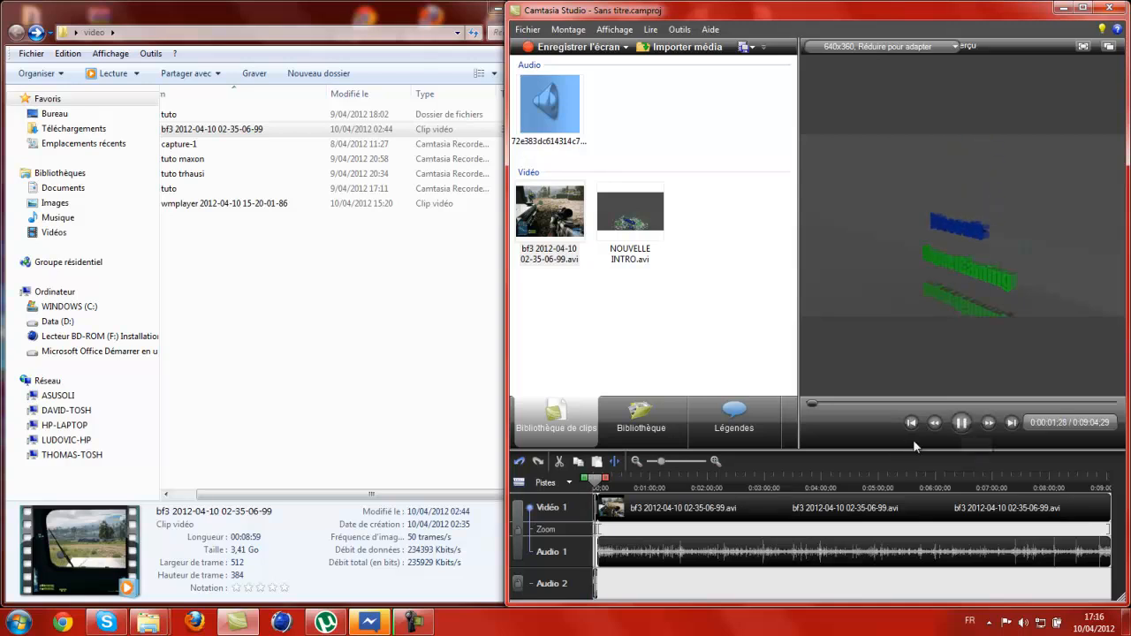
click(961, 424)
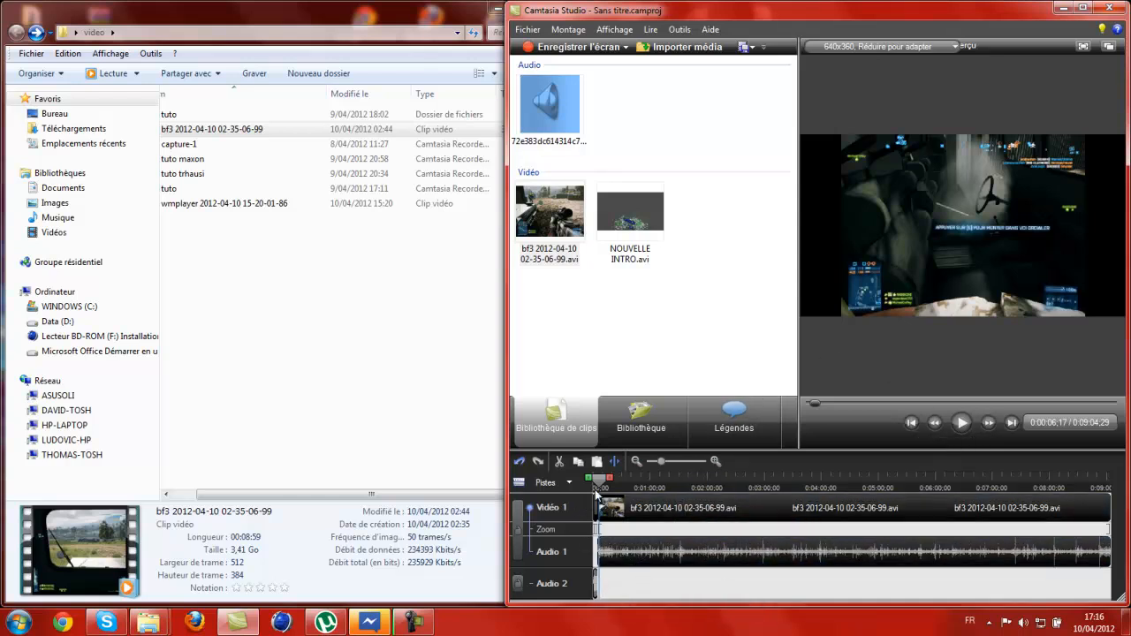
drag(702, 481, 247, 470)
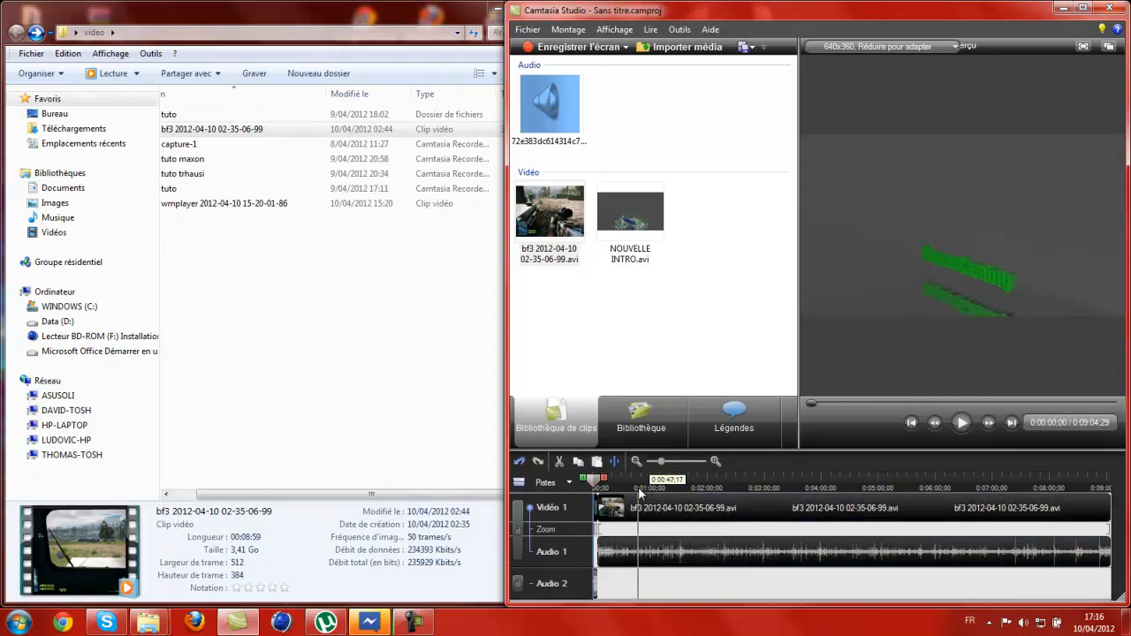
drag(596, 483, 529, 465)
Zoom the timeline out fully and maximize the Camtasia Studio window.
drag(660, 462, 651, 461)
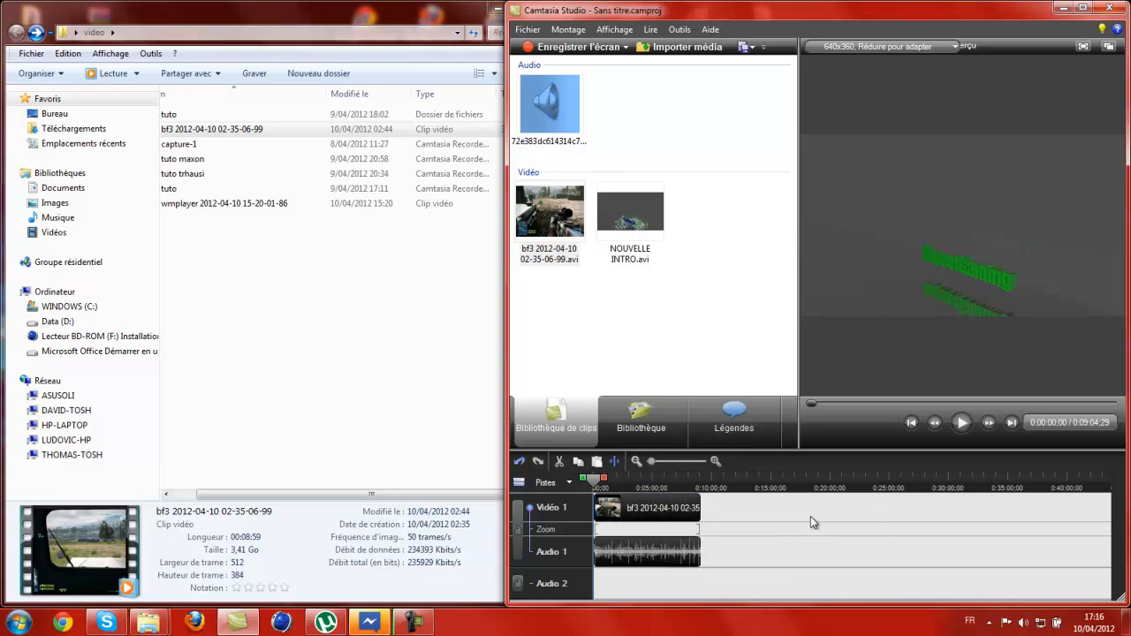
drag(783, 9, 600, 0)
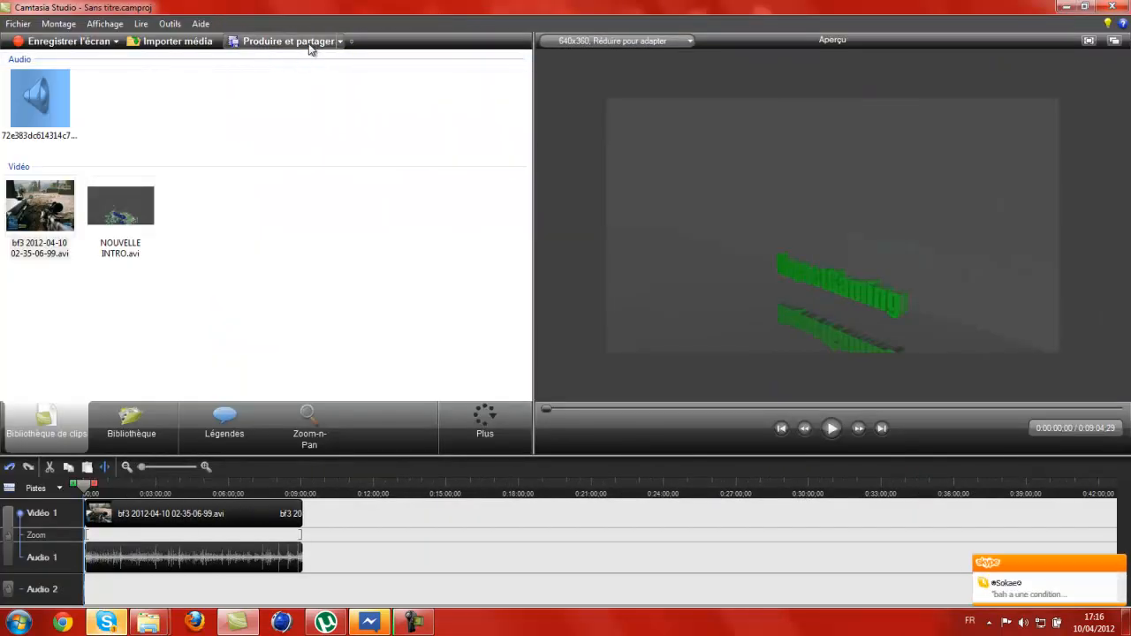
Set the project's editing dimensions to the 1280 x 720 recording size.
right_click(777, 222)
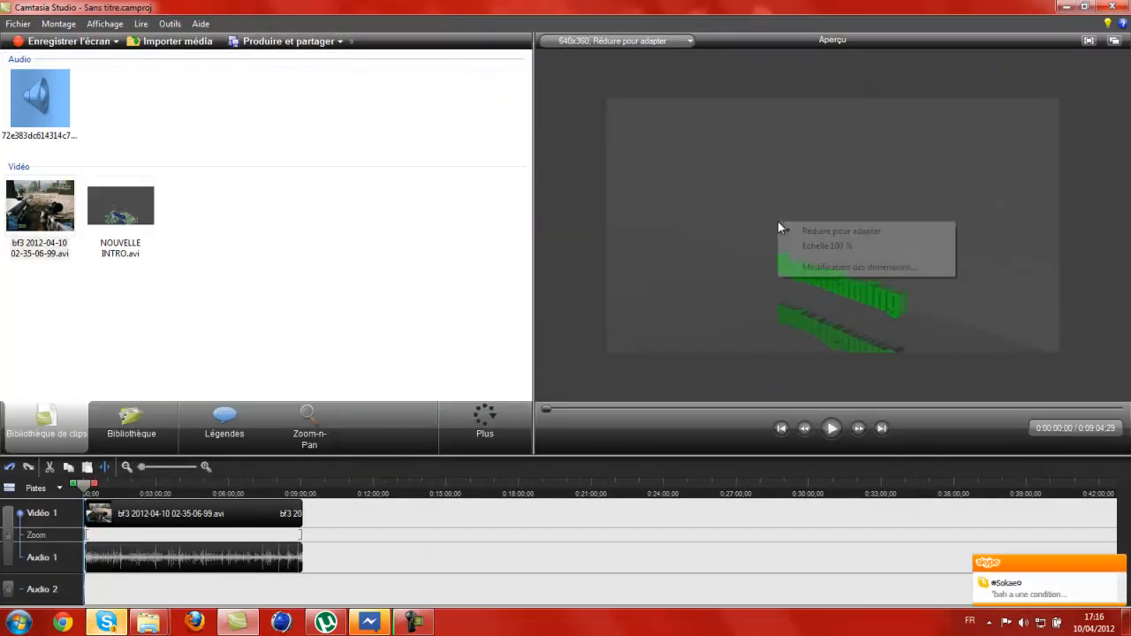
click(877, 267)
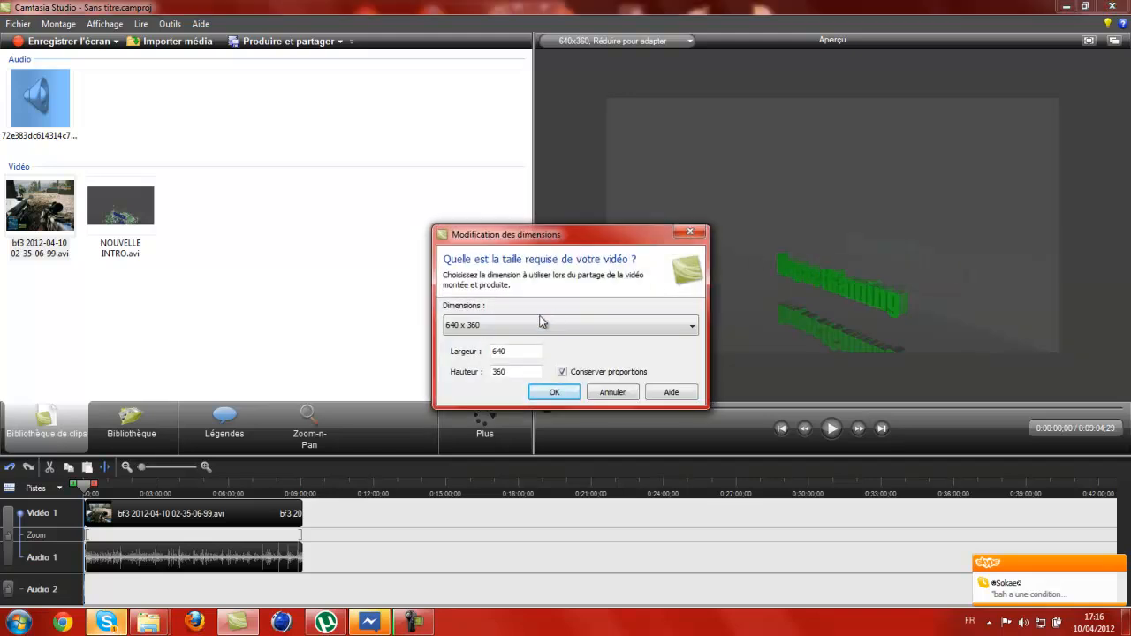
click(549, 329)
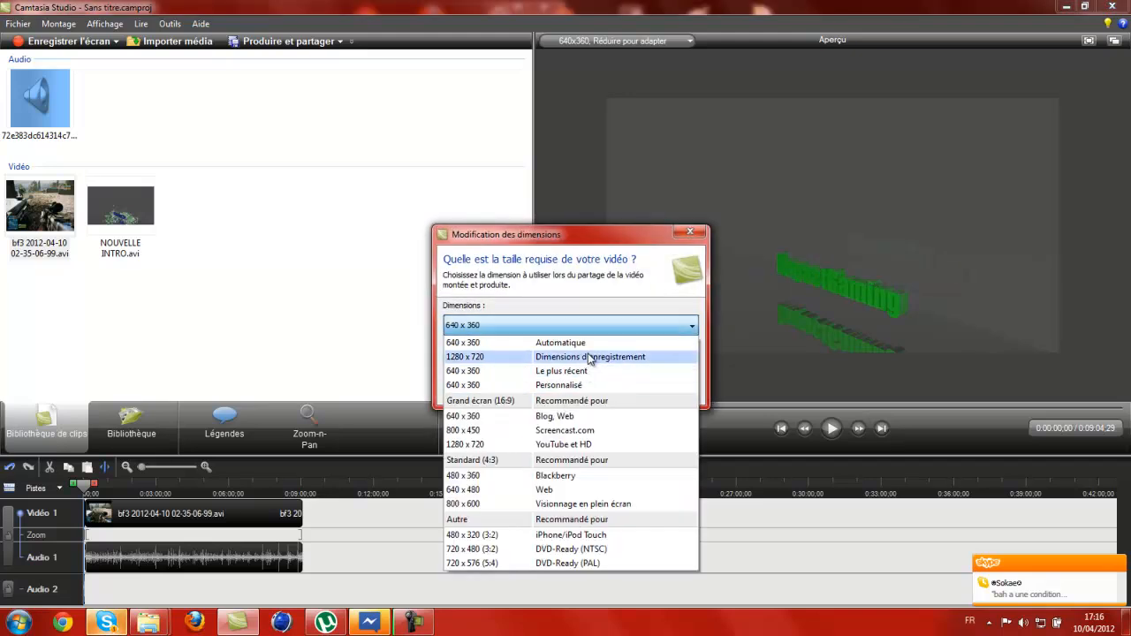
click(593, 358)
click(539, 391)
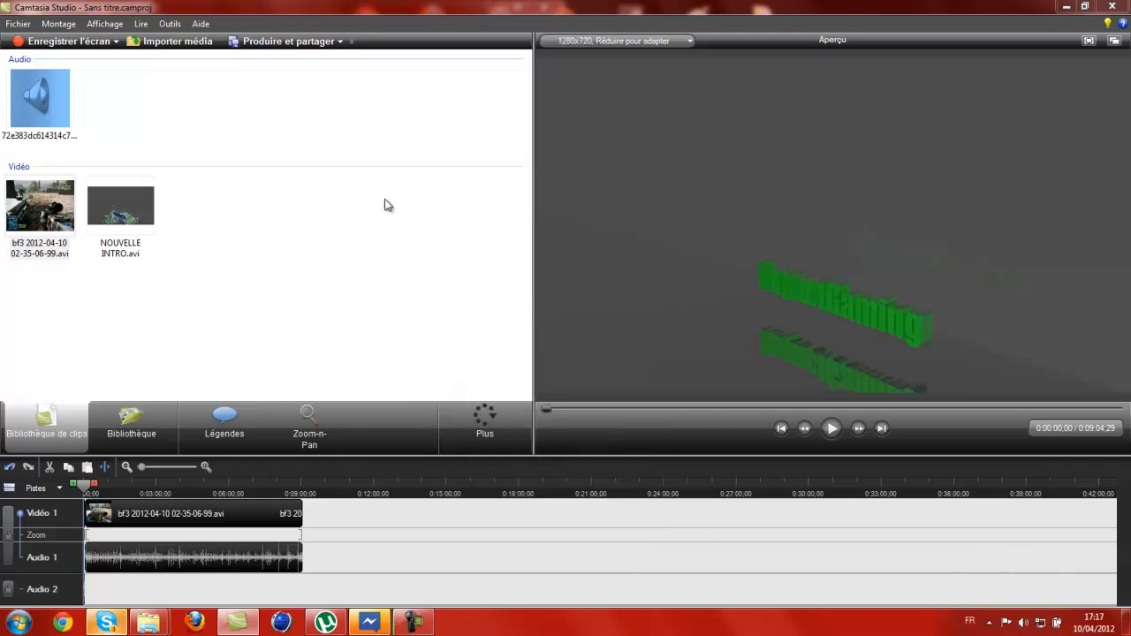
Start producing the video with the HD preset and proceed to the output file settings.
click(284, 42)
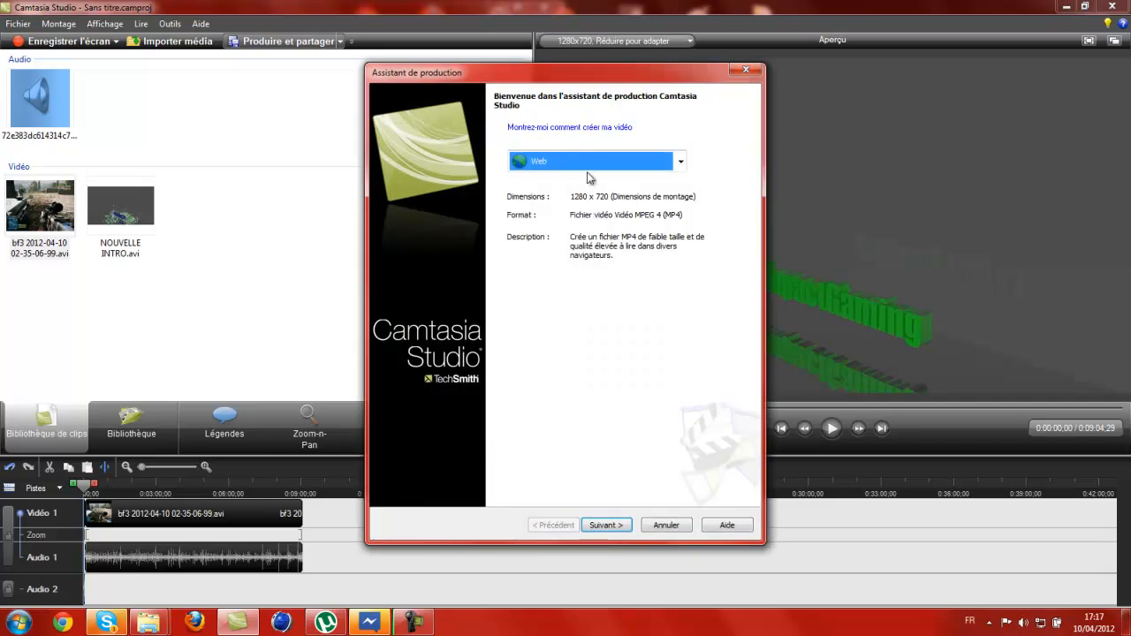
click(591, 161)
click(565, 242)
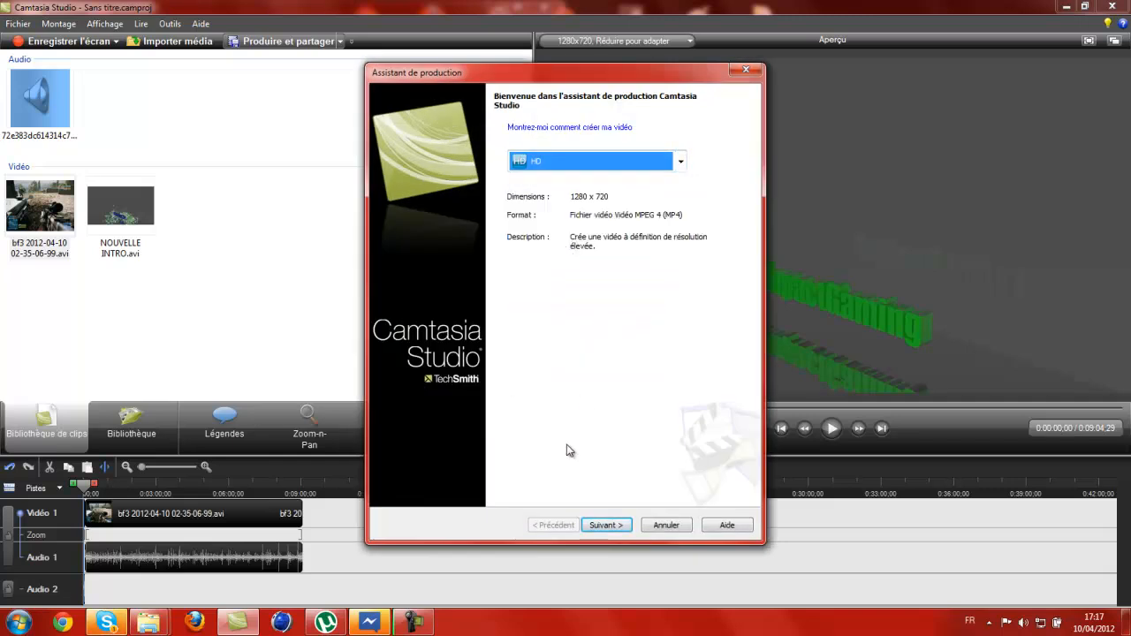
click(605, 525)
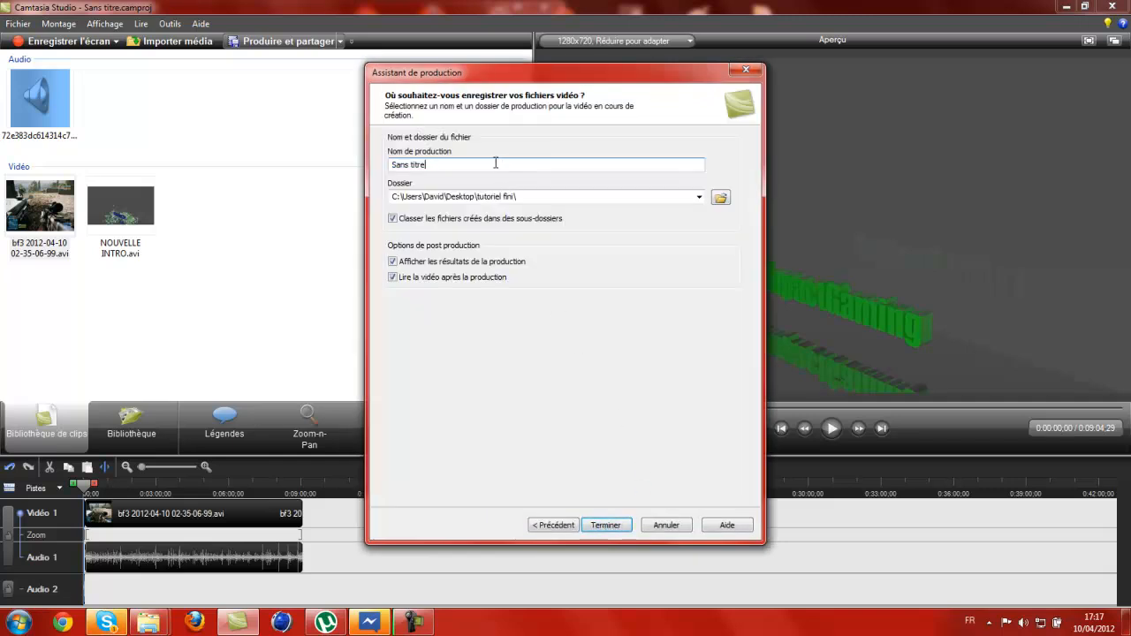
Name the production tuto as an MP4 in the tutoriel fini folder and start rendering the project.
click(572, 198)
click(720, 197)
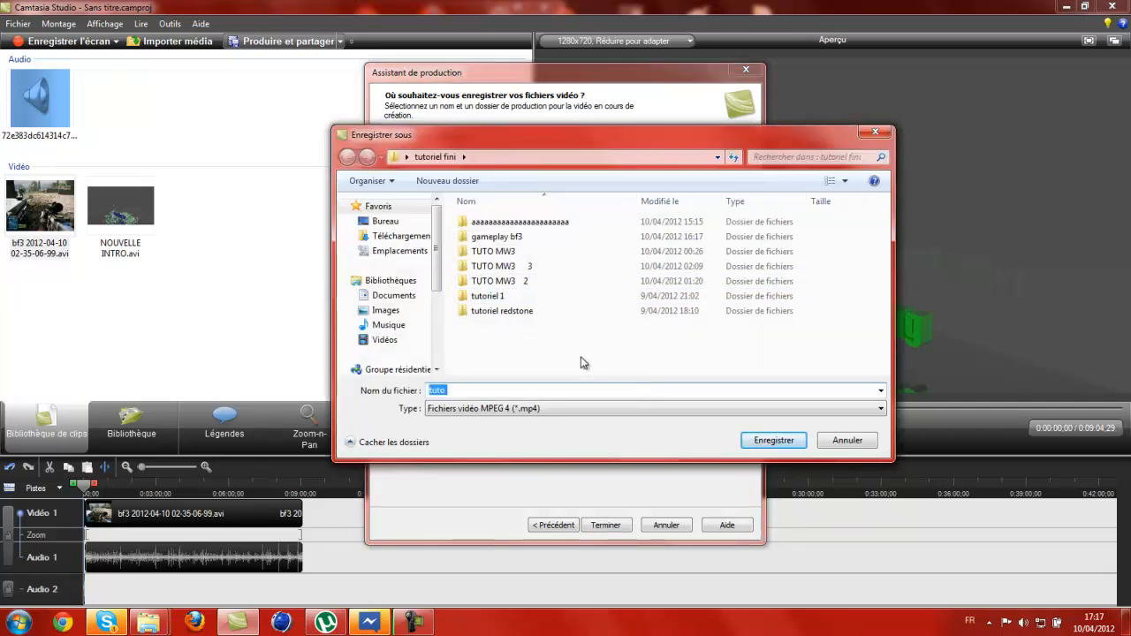
click(773, 440)
click(611, 529)
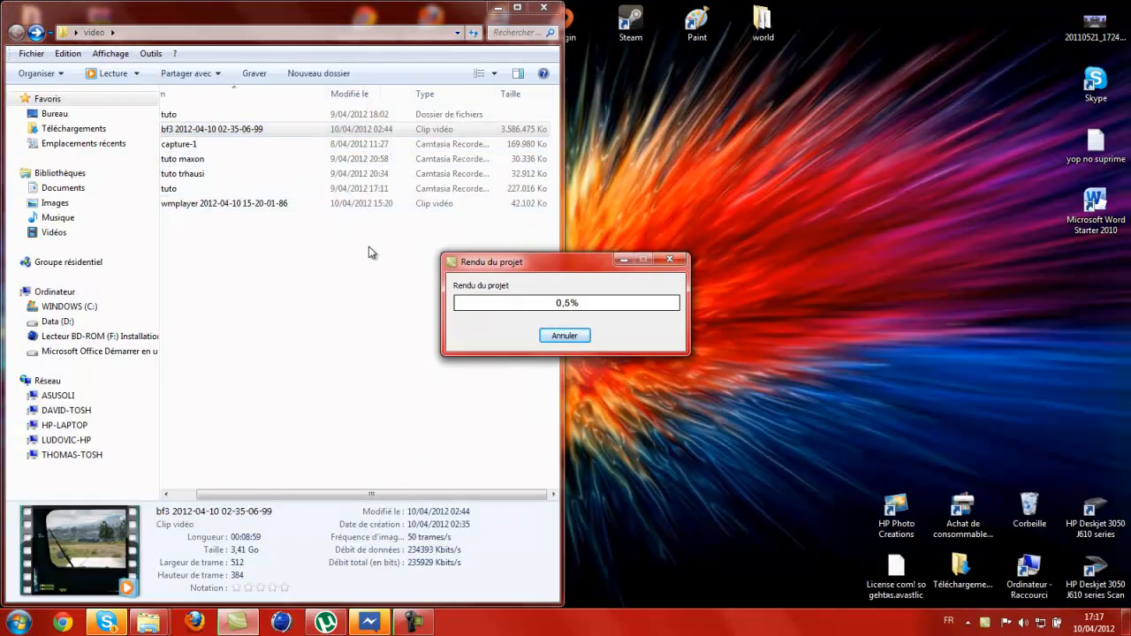
Cancel the project rendering and close the production wizard.
mouse_move(579, 272)
mouse_down()
mouse_move(708, 157)
mouse_move(704, 20)
mouse_move(591, 251)
mouse_move(577, 251)
mouse_up()
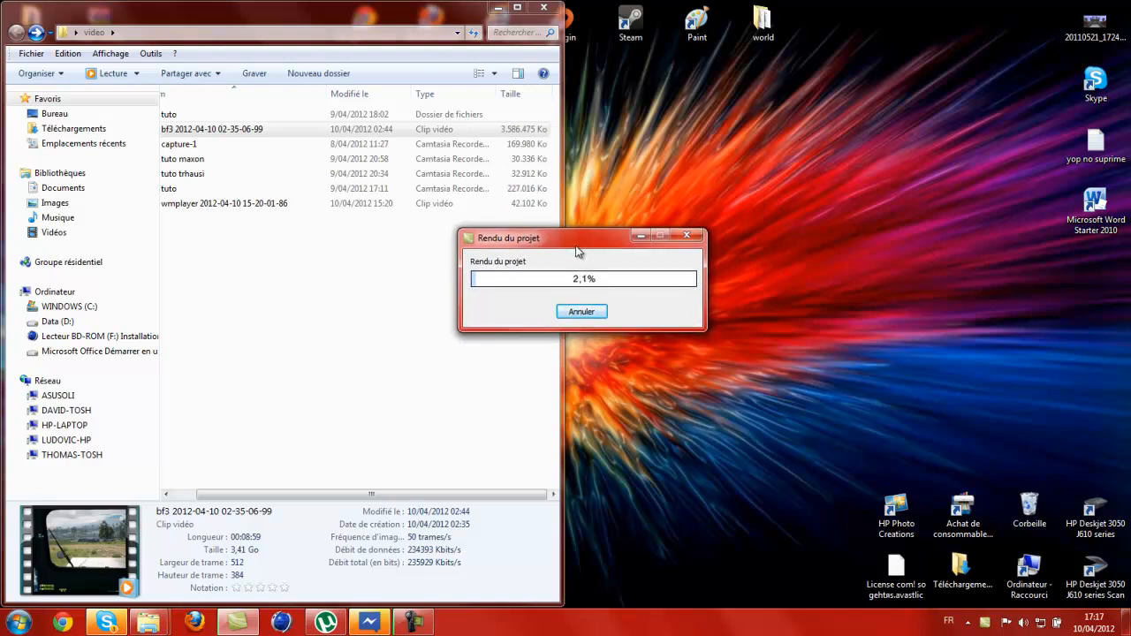
click(590, 314)
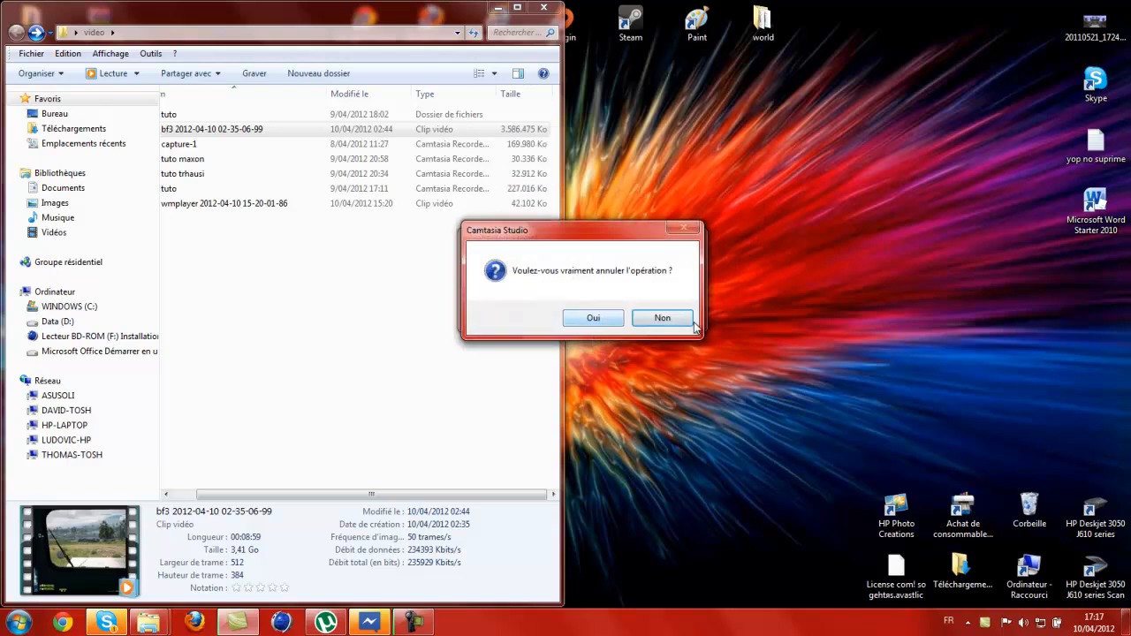
click(593, 317)
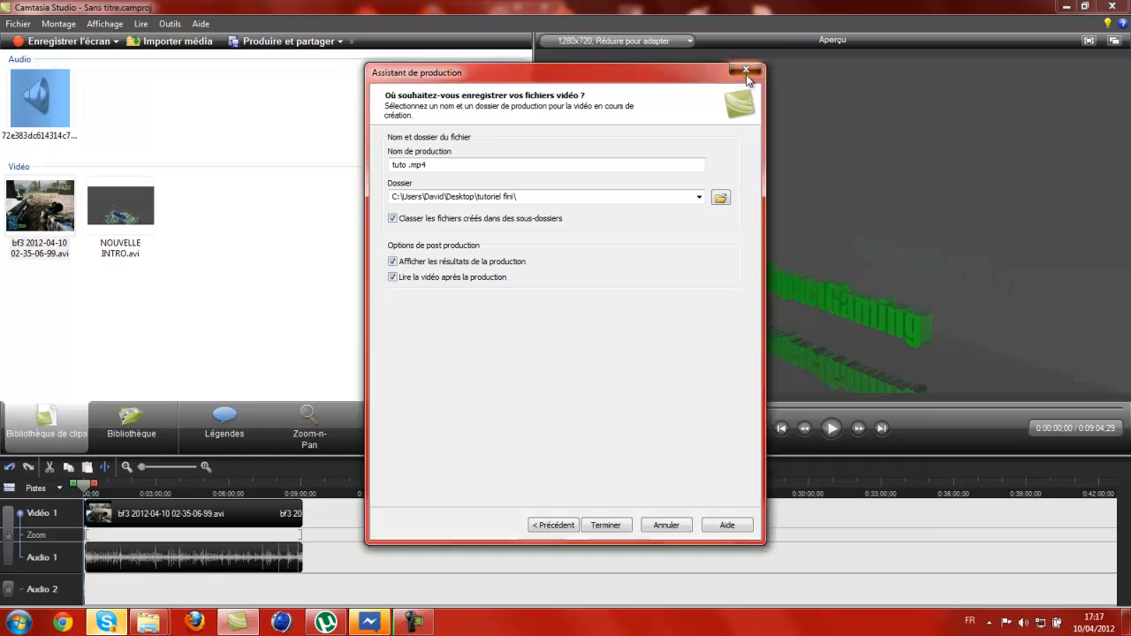
click(745, 70)
Minimize the open windows, play the finished gameplay bf3 video from the tutoriel fini desktop folder, and close the player.
click(1060, 6)
click(495, 7)
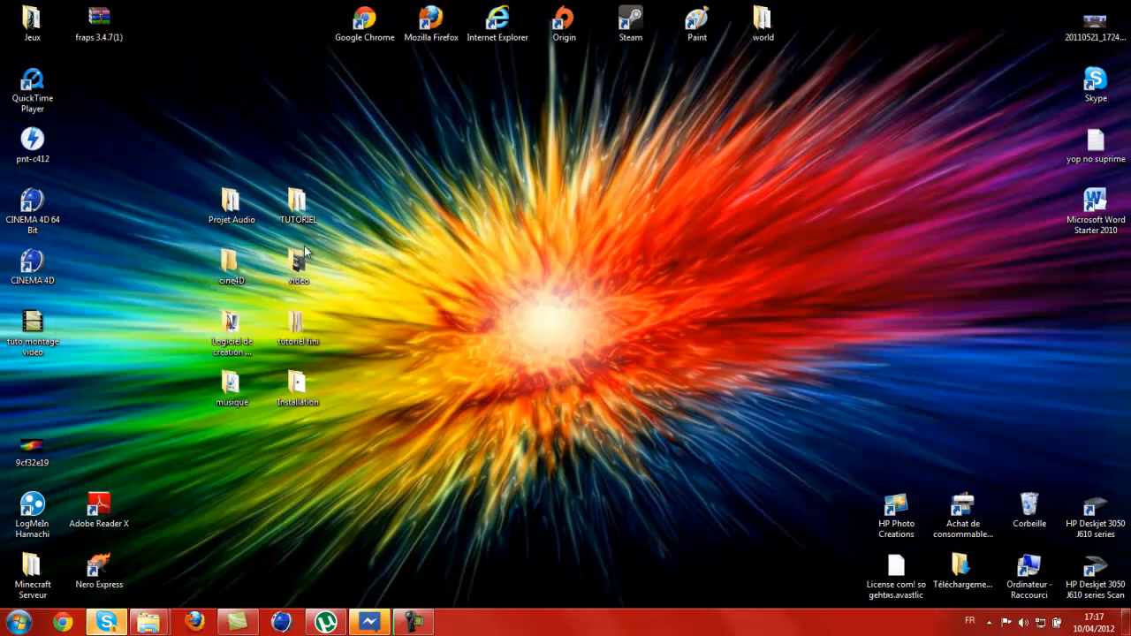
double_click(297, 324)
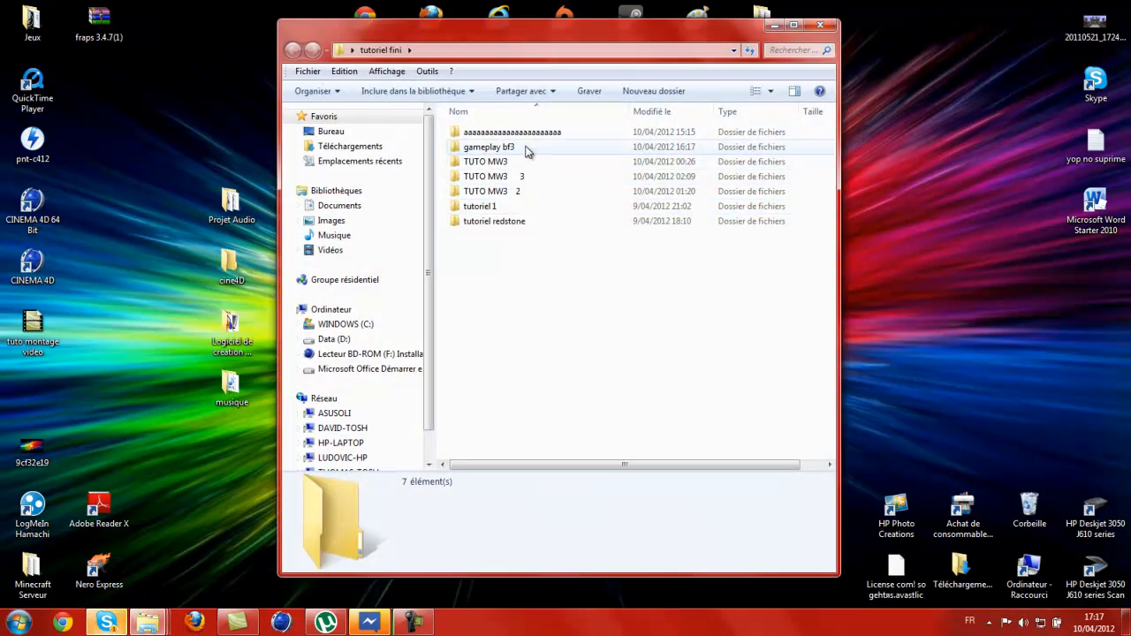
double_click(527, 151)
double_click(459, 168)
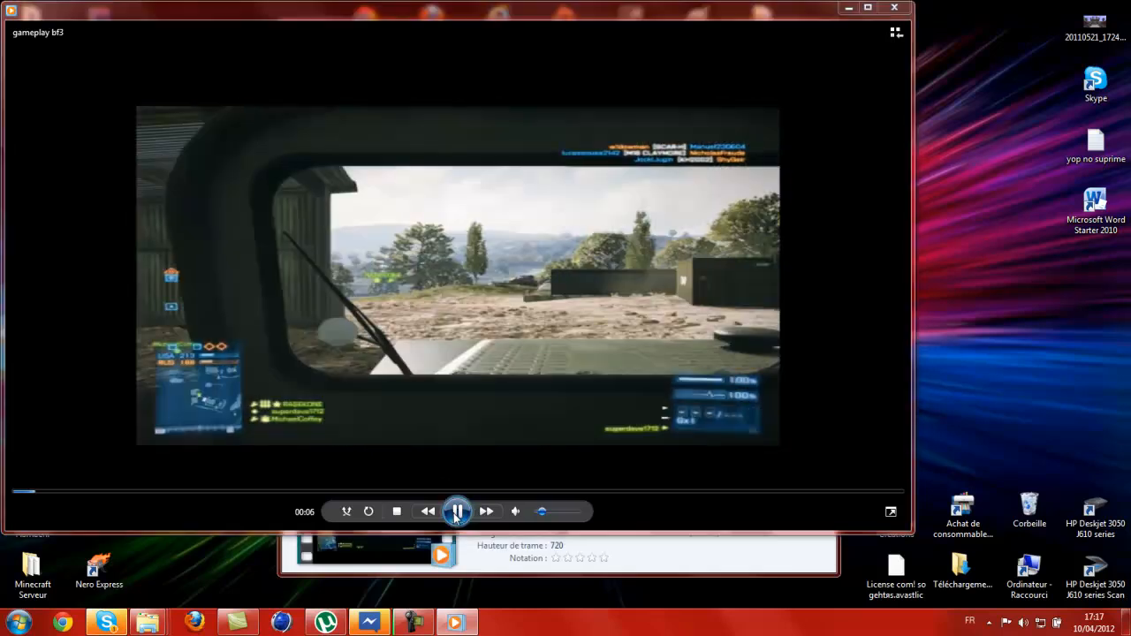
click(637, 303)
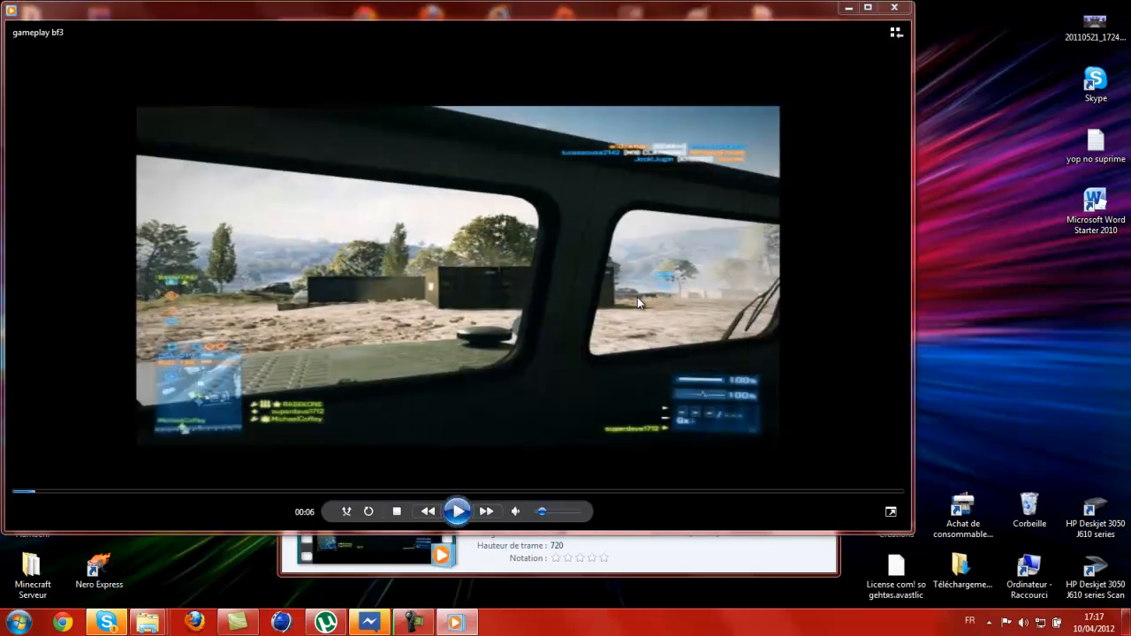
click(894, 7)
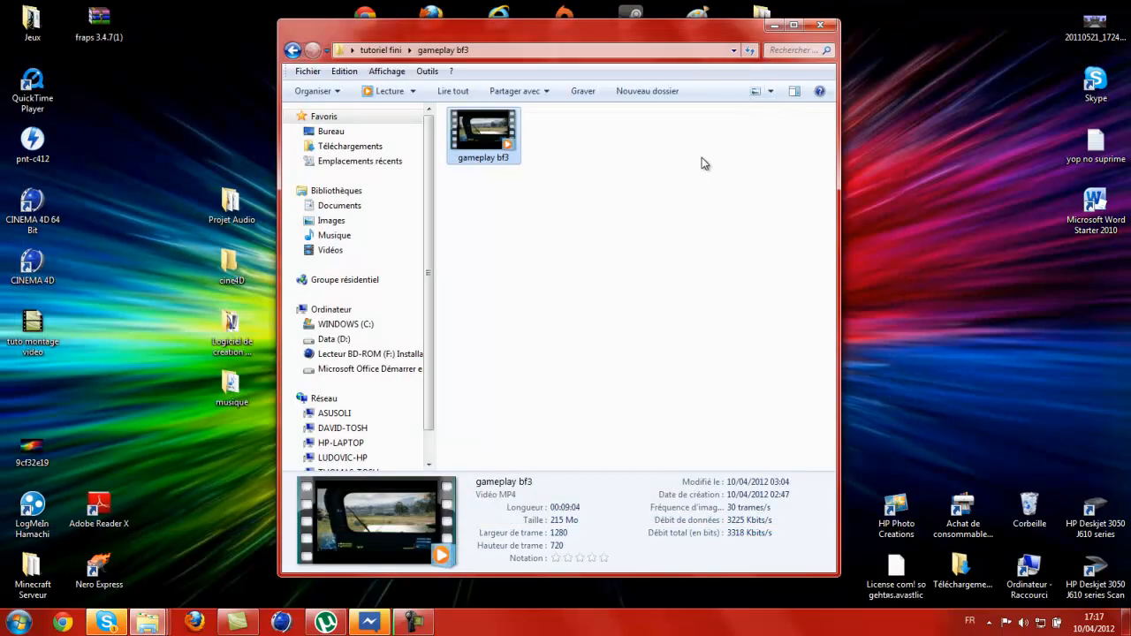
Snap the gameplay bf3 folder window to the right half of the desktop and select the block of folders from Projet Audio to Installation.
drag(702, 29, 1130, 27)
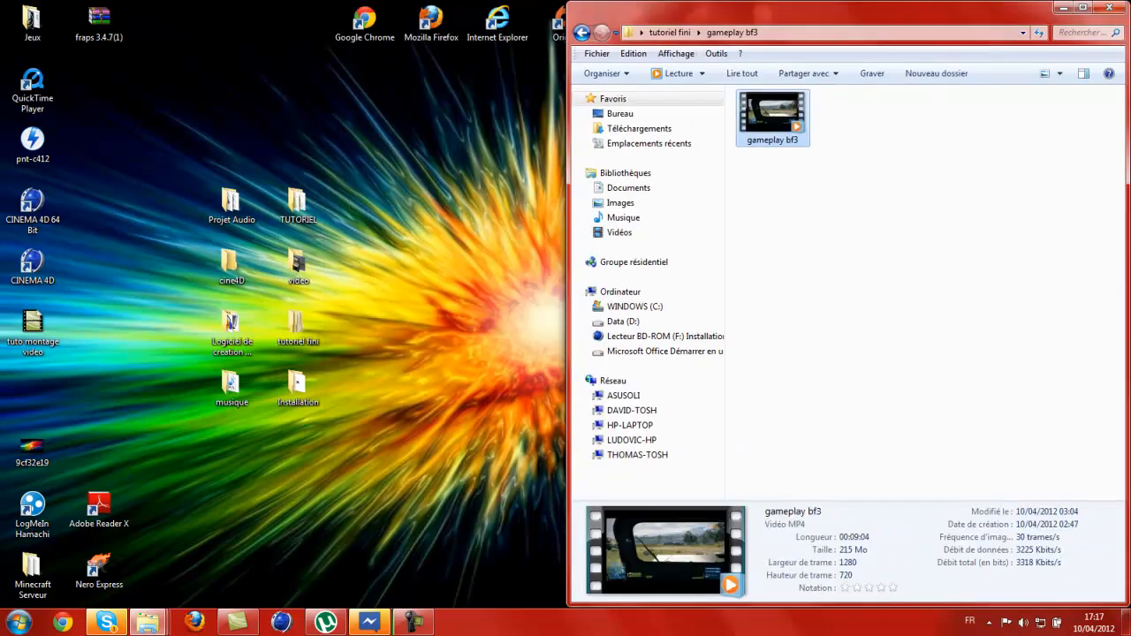
drag(785, 5, 1130, 124)
drag(377, 417, 173, 189)
click(126, 180)
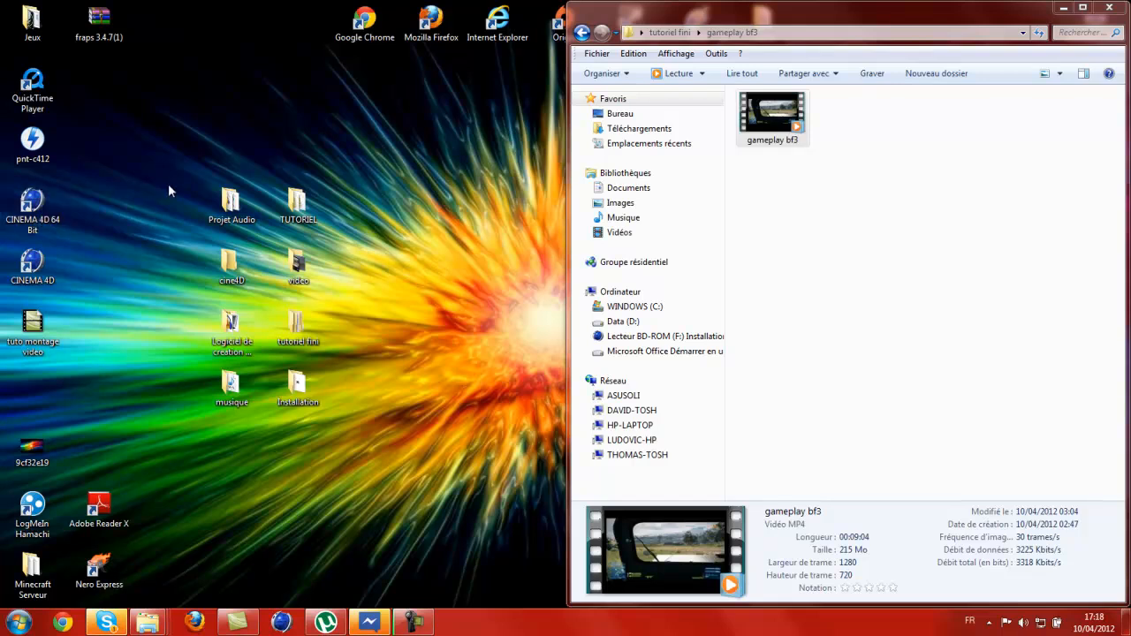
drag(199, 187, 334, 411)
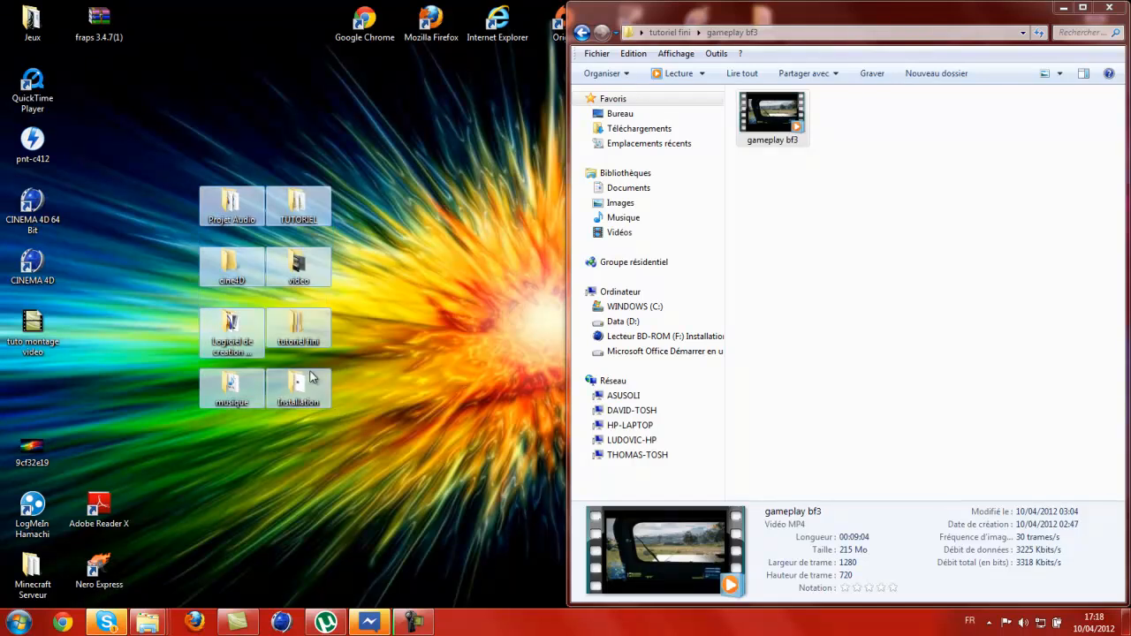